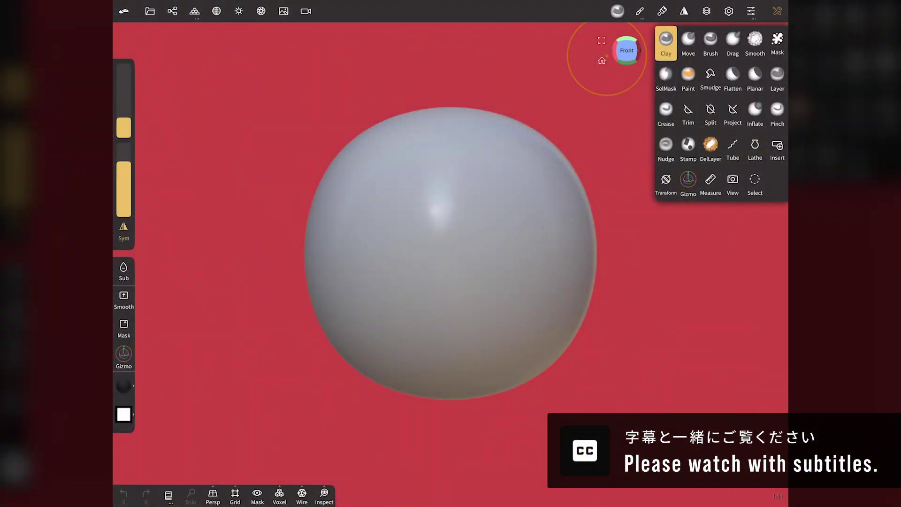
Step: Open the Scene panel to list the default sphere
click(173, 10)
Step: Delete the default sphere and add a cylinder primitive
click(172, 36)
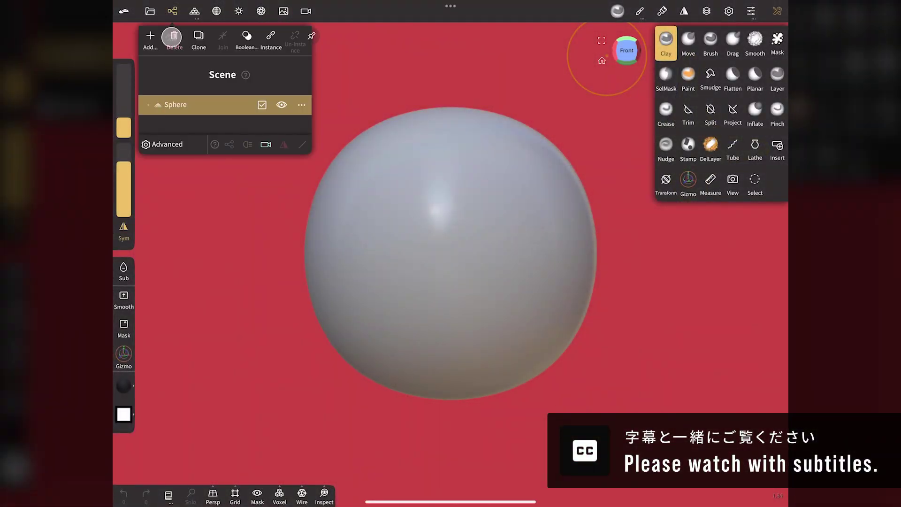
click(150, 37)
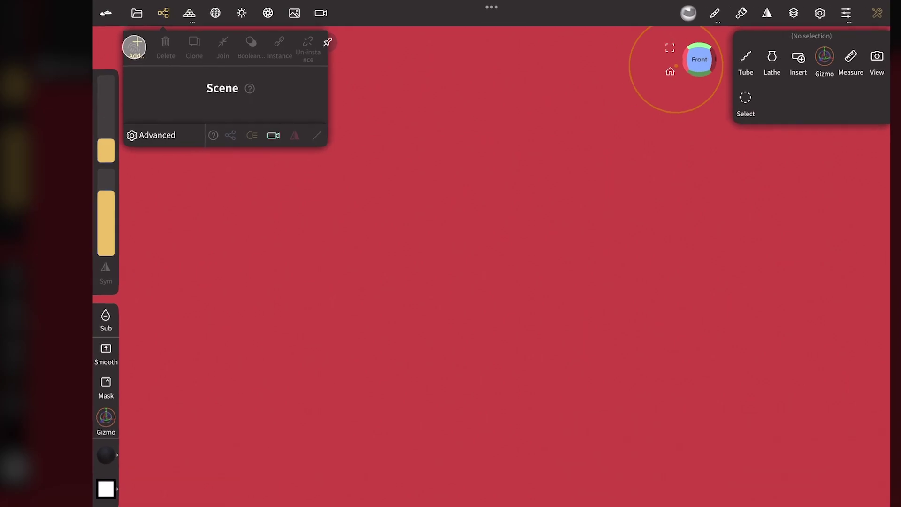
click(259, 135)
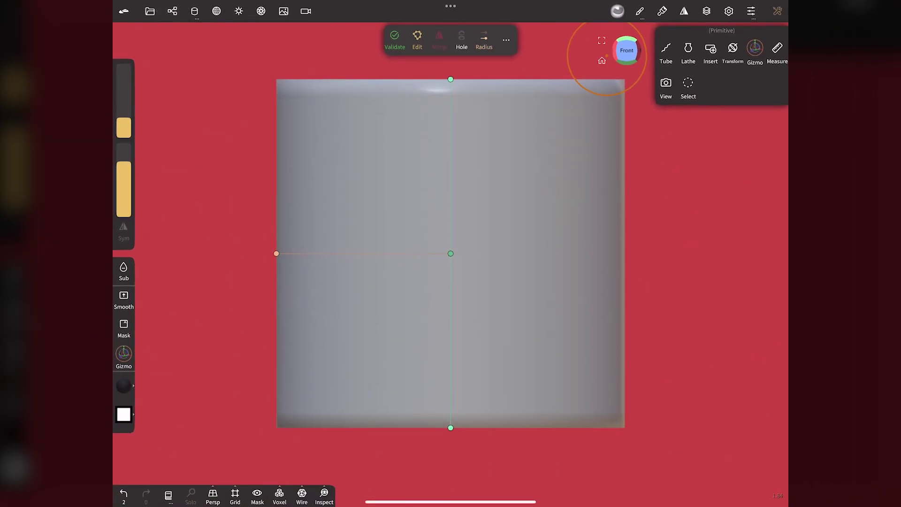
Step: Taper the cylinder's top to radius 0.352 and shorten its height to 0.536
scroll(211, 193, down, 3)
drag(628, 53, 625, 78)
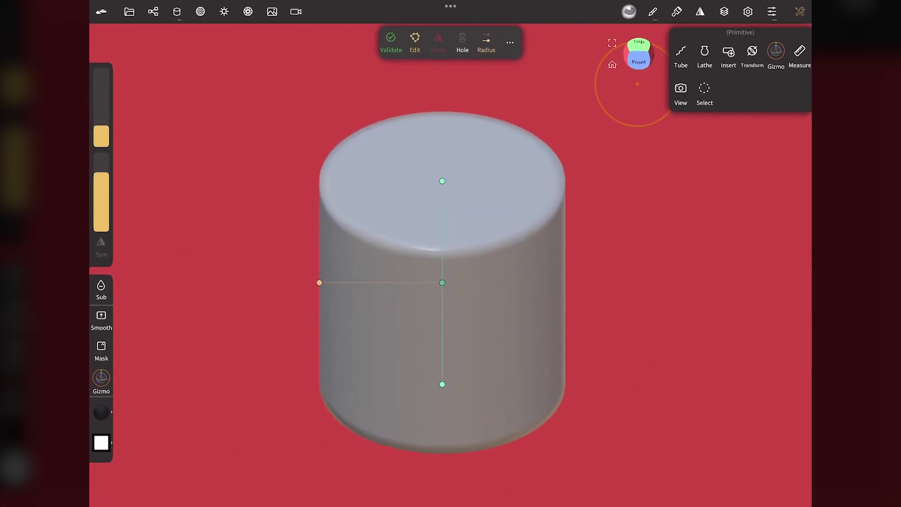
click(488, 42)
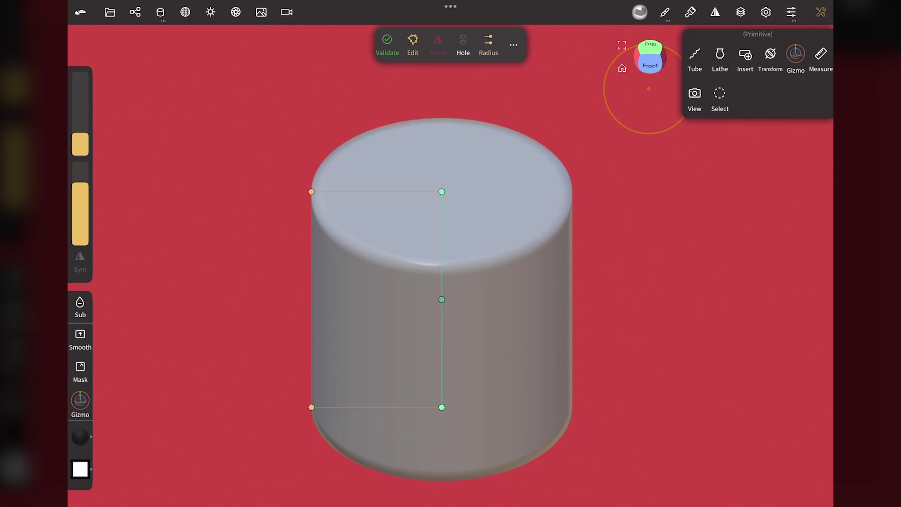
drag(311, 191, 359, 192)
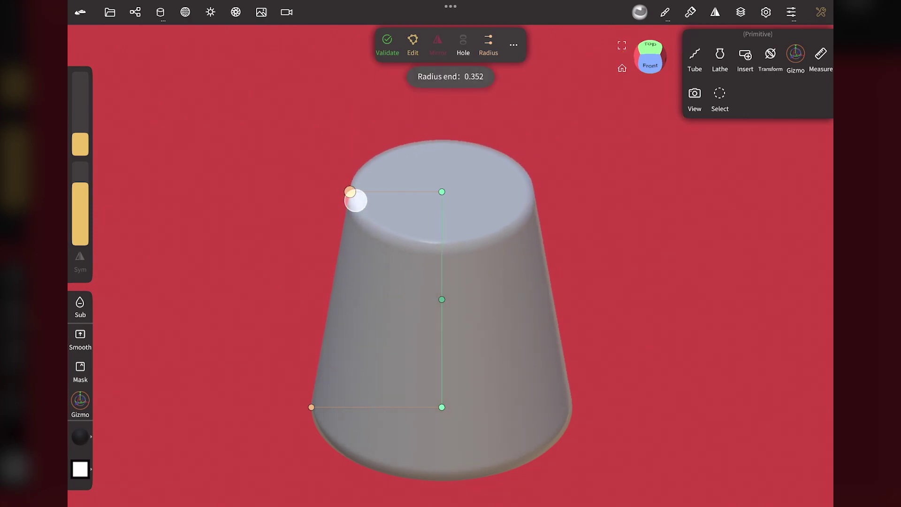
drag(442, 300, 438, 350)
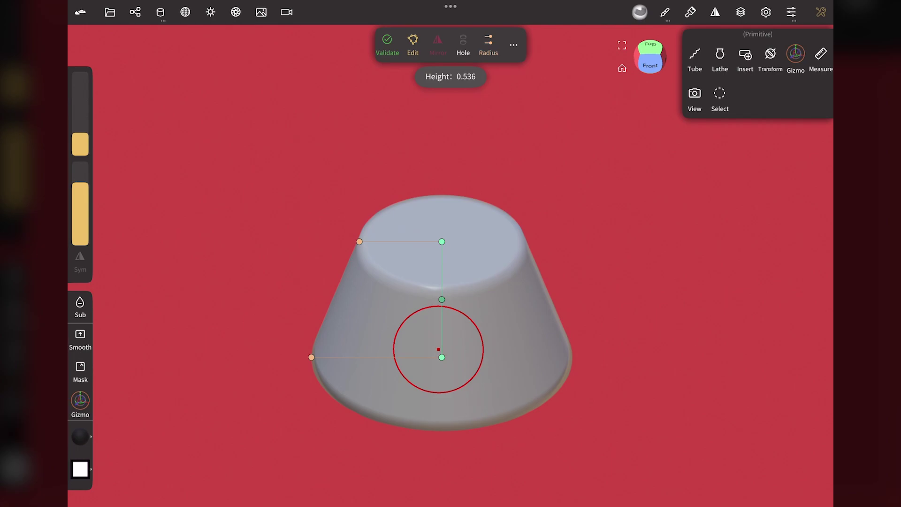
Step: With wireframe on, set Division X to 4 and validate the square frustum
click(301, 494)
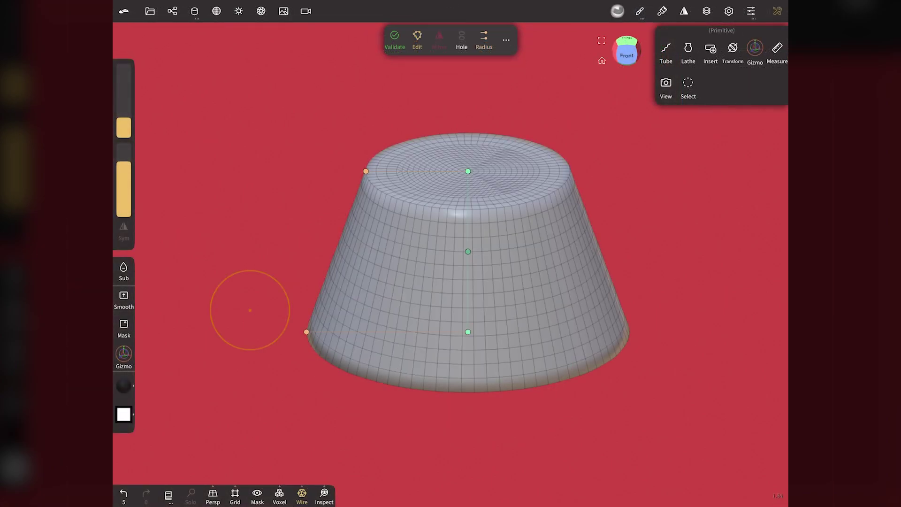
click(188, 13)
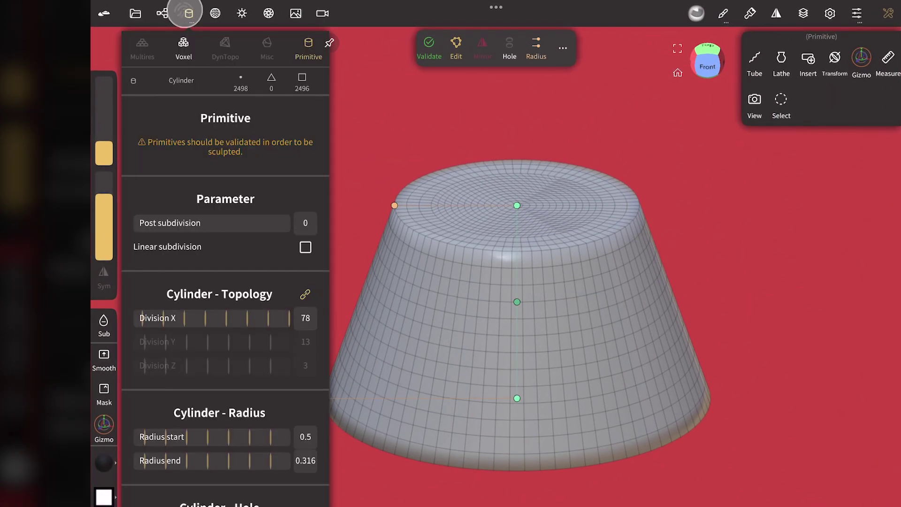
drag(286, 318, 141, 311)
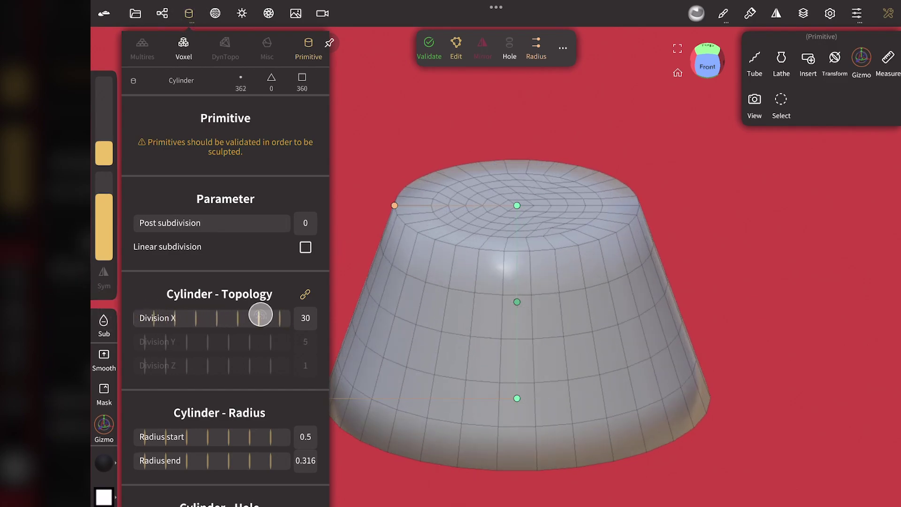
mouse_move(261, 316)
mouse_down()
mouse_move(111, 309)
mouse_move(228, 321)
mouse_up()
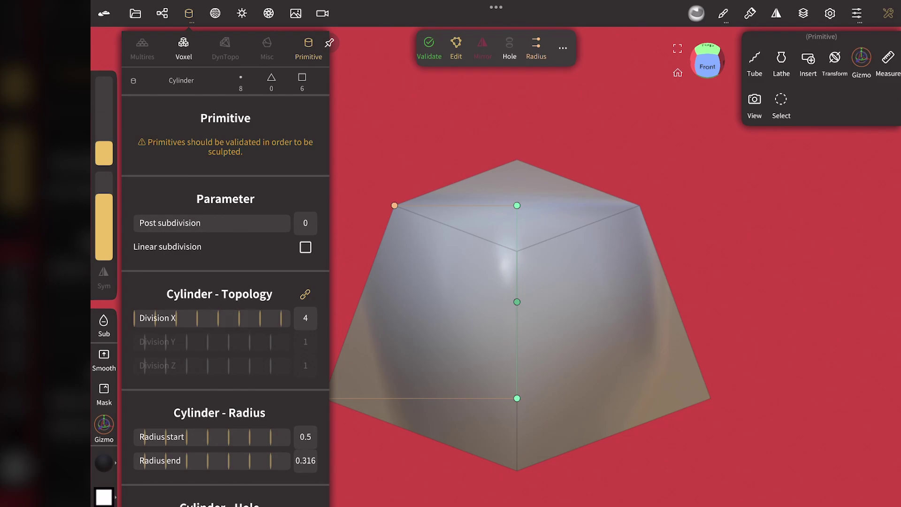
click(255, 372)
click(429, 44)
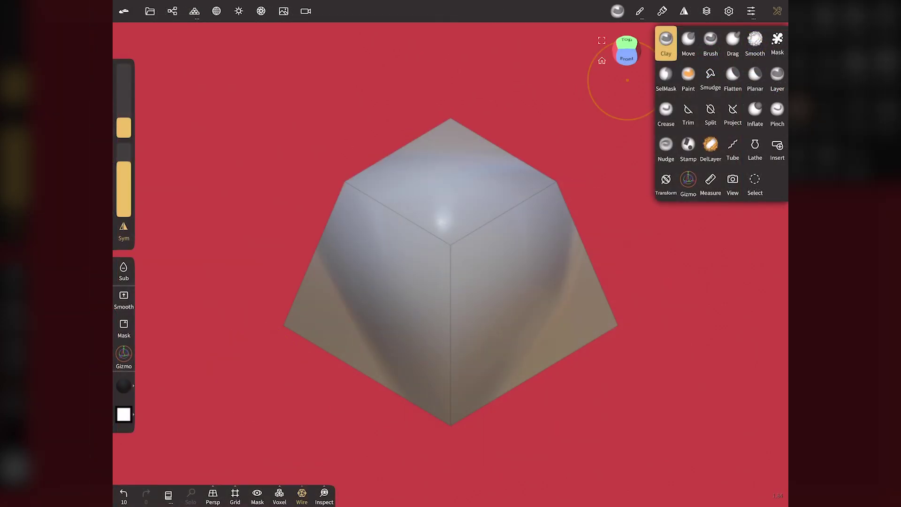
click(729, 11)
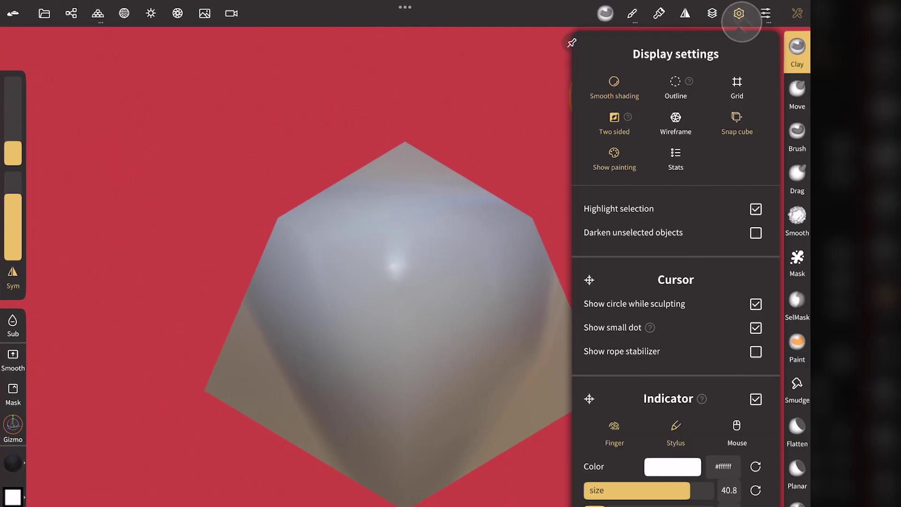
click(614, 87)
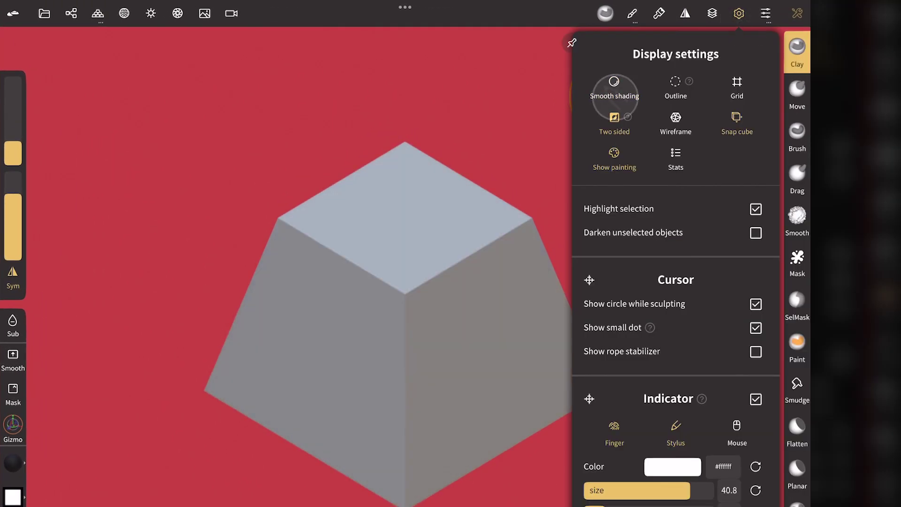
click(615, 89)
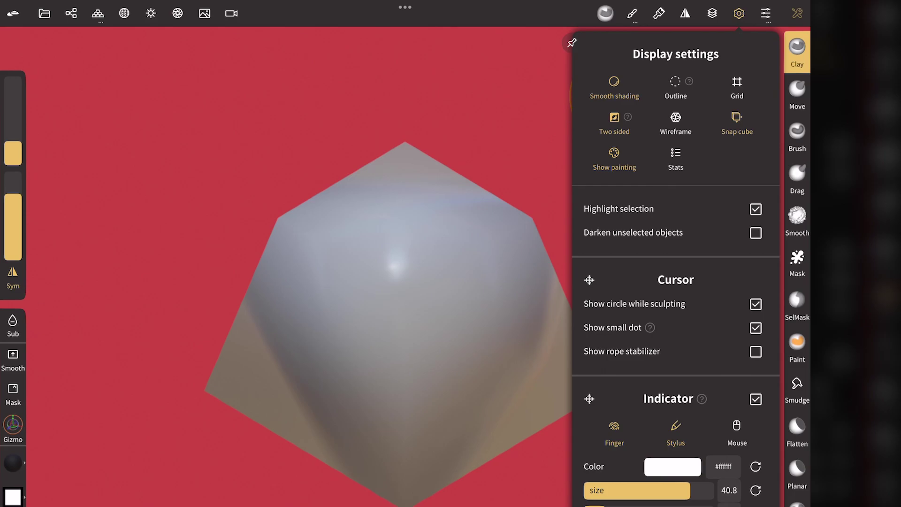
click(739, 13)
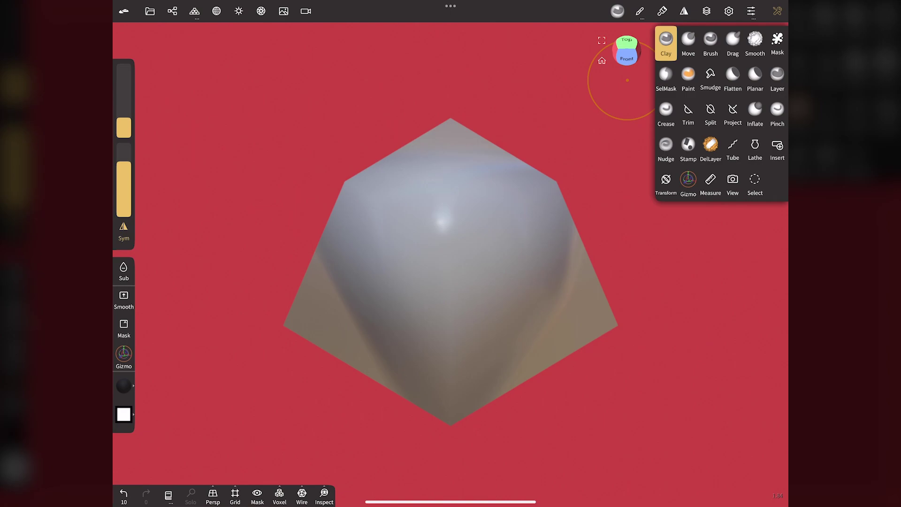
Step: Voxel remesh the frustum at resolution 250, with wireframe shown
click(301, 492)
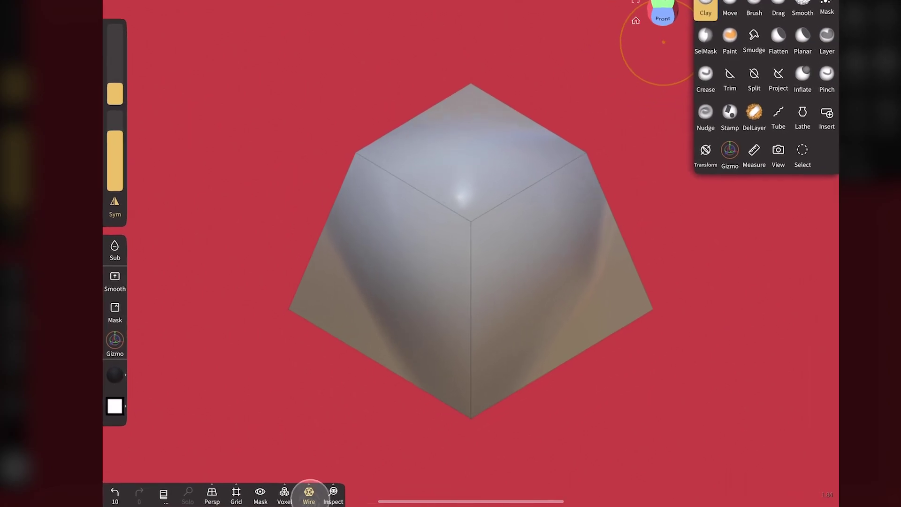
click(291, 493)
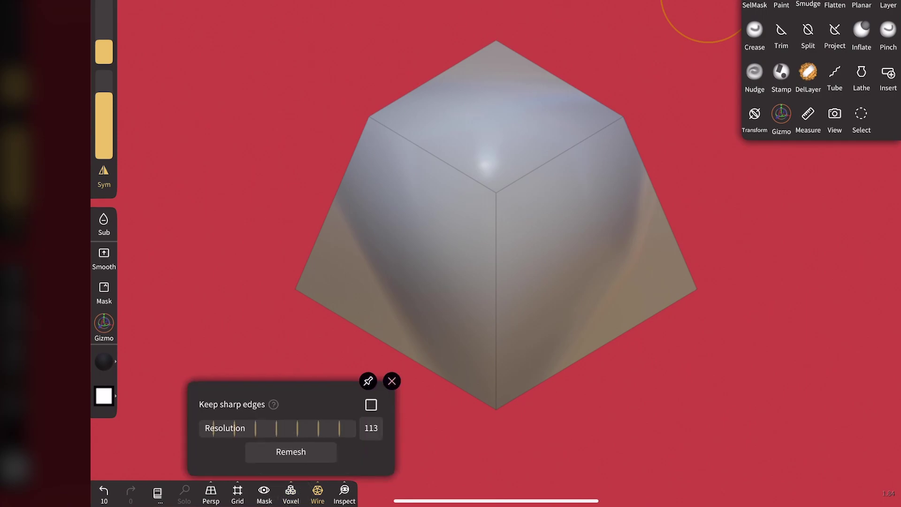
drag(287, 430, 400, 449)
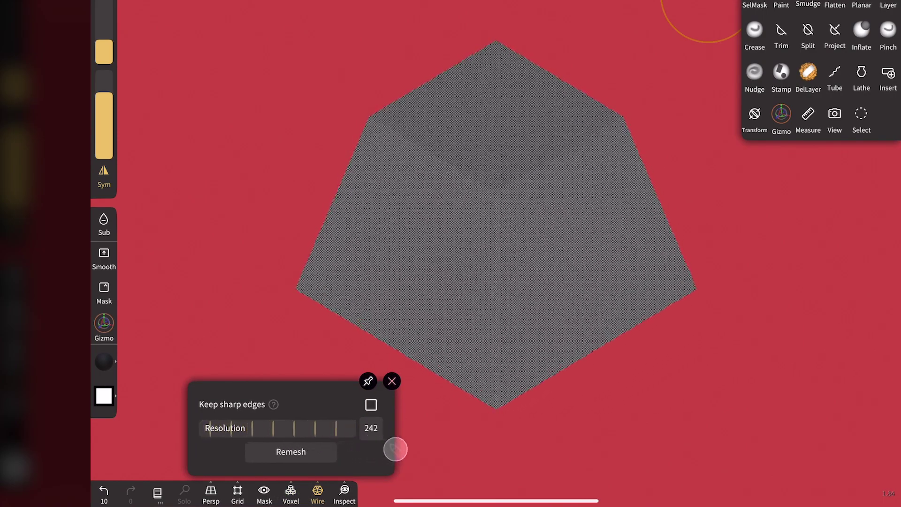
drag(399, 450, 401, 451)
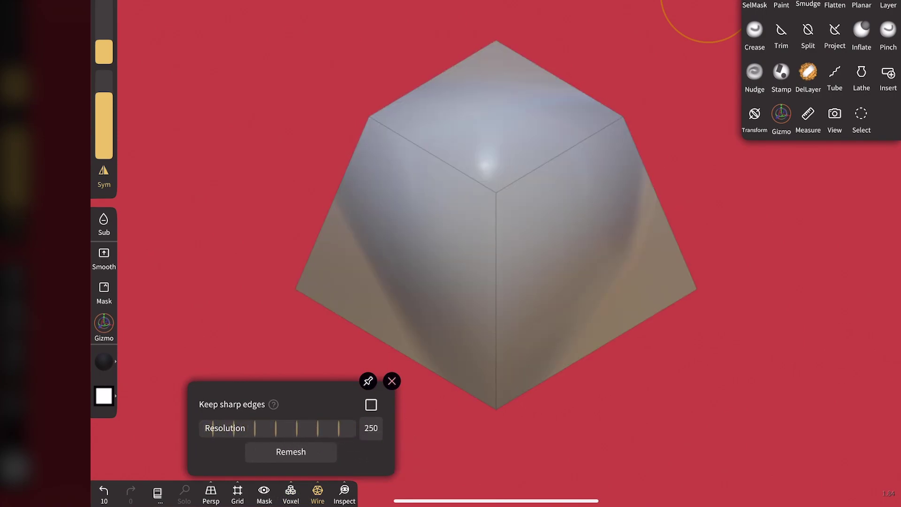
click(319, 457)
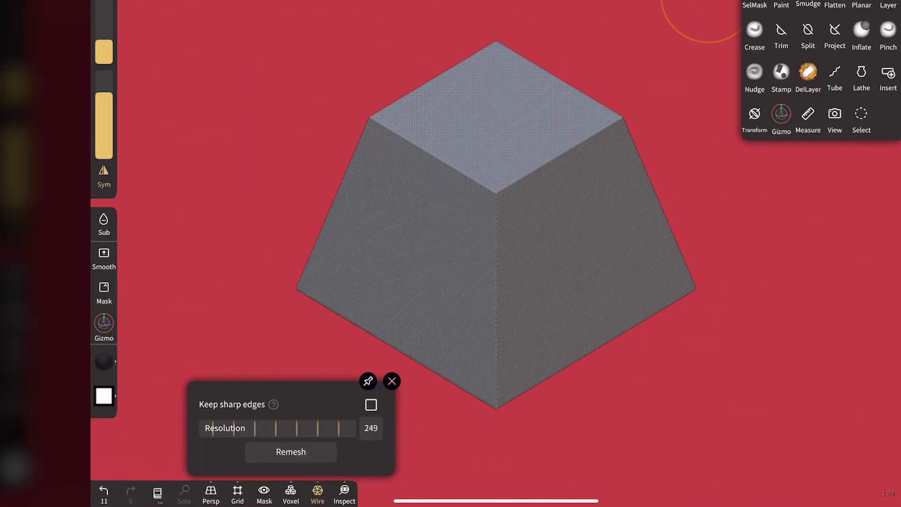
click(392, 380)
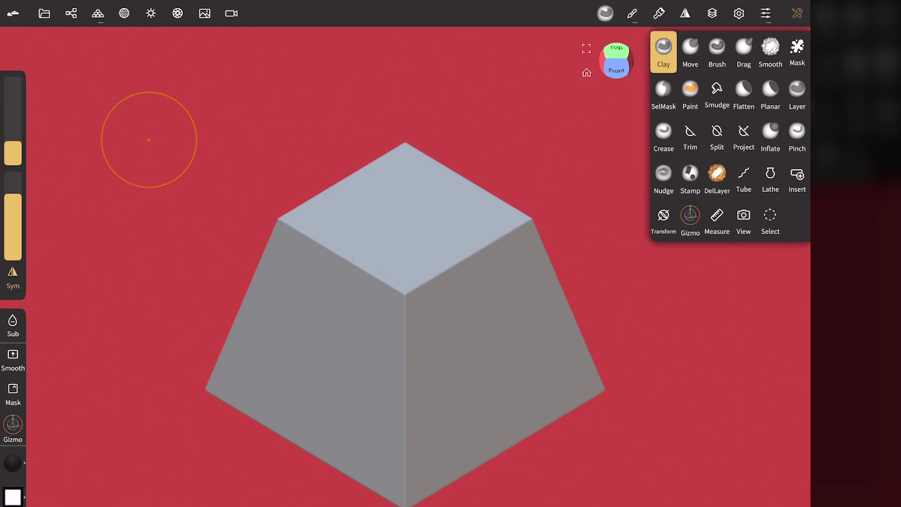
Step: Choose the Smooth brush, view from Top, and set Radial Y symmetry to 4
click(770, 52)
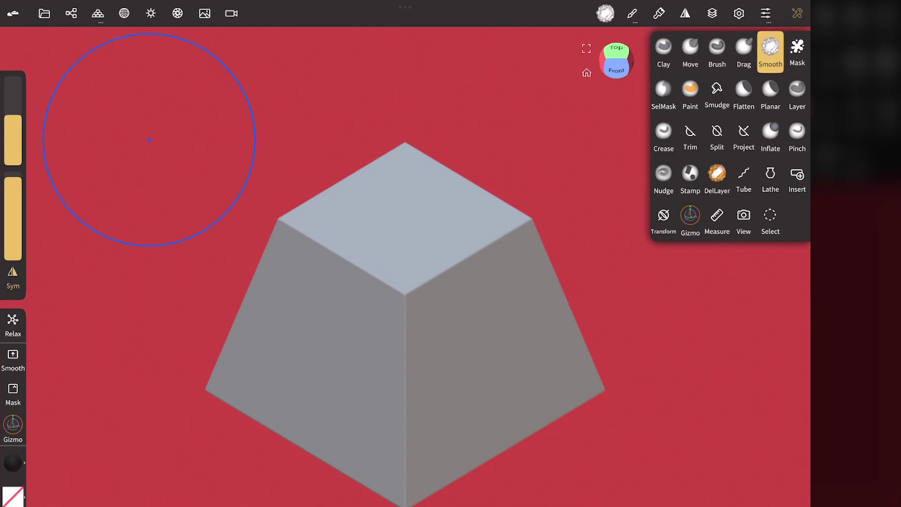
click(616, 49)
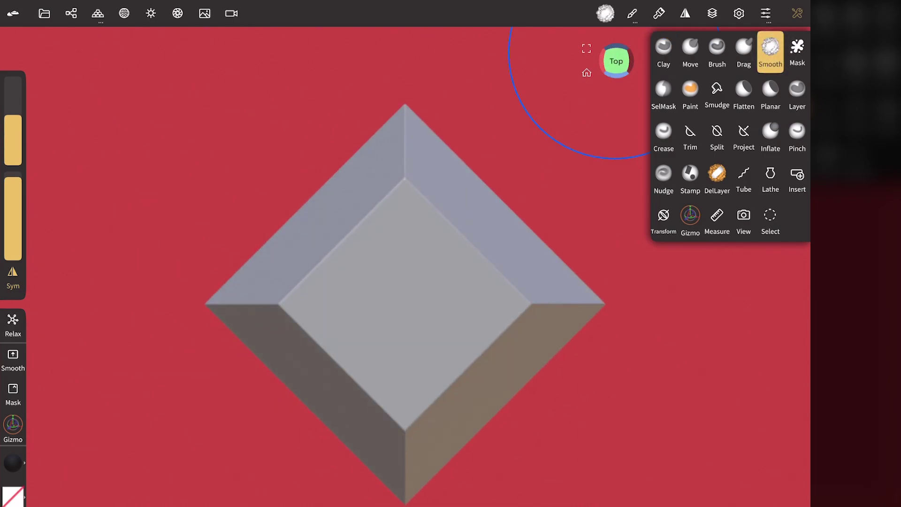
click(686, 14)
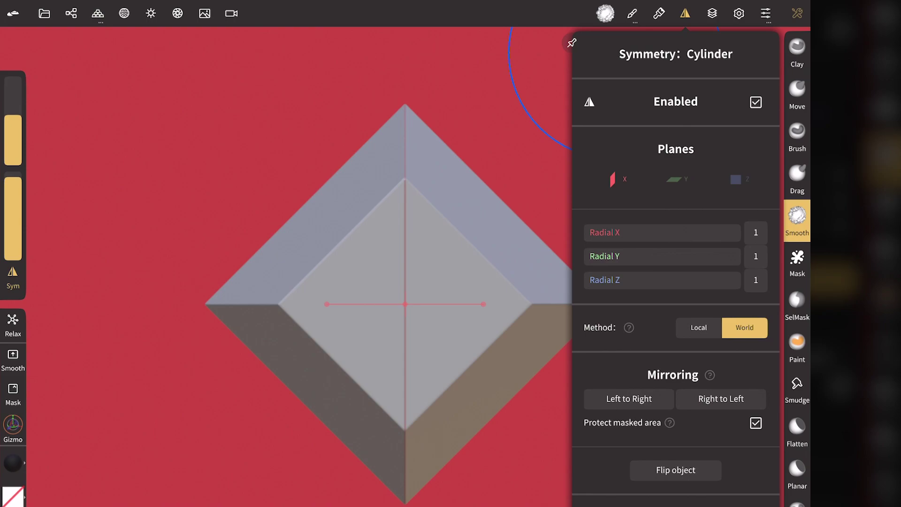
drag(652, 261, 682, 260)
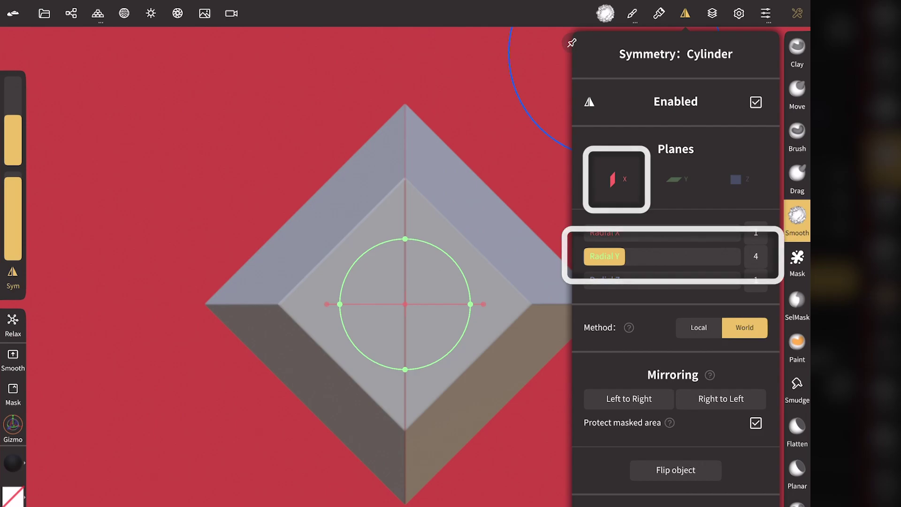
click(686, 13)
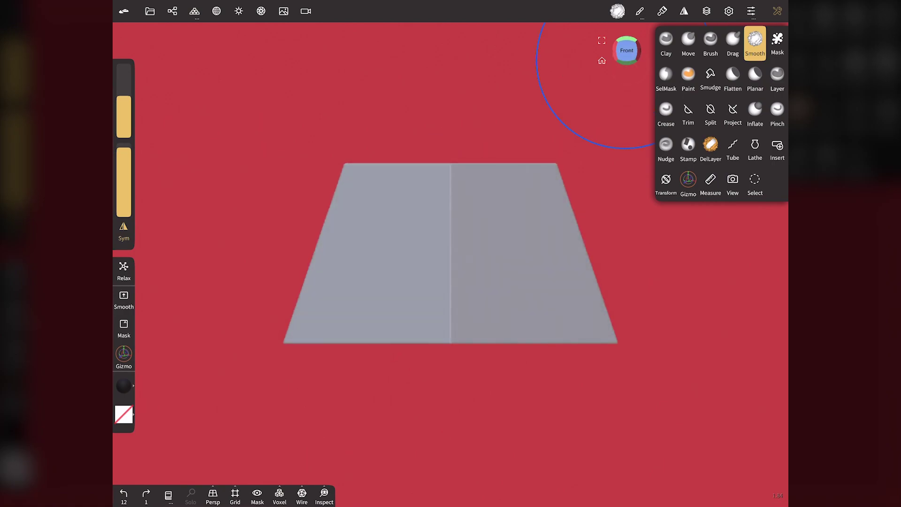
click(451, 413)
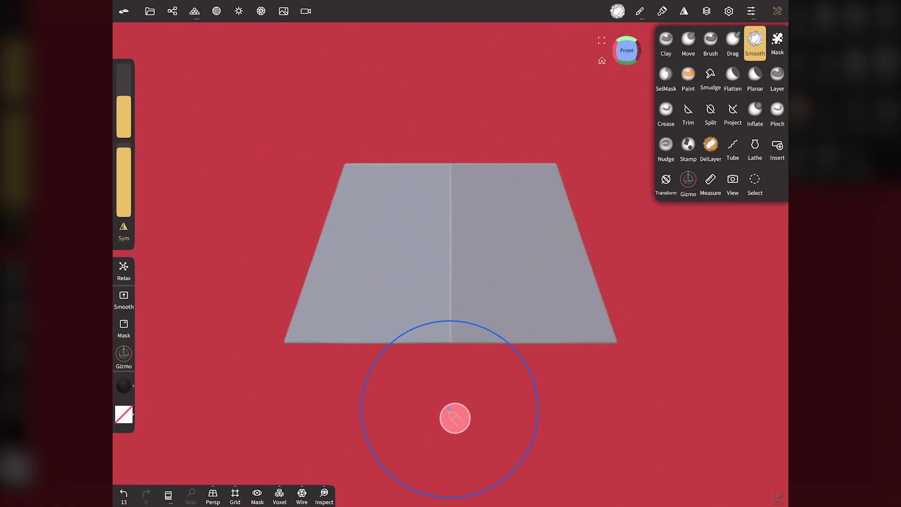
click(627, 39)
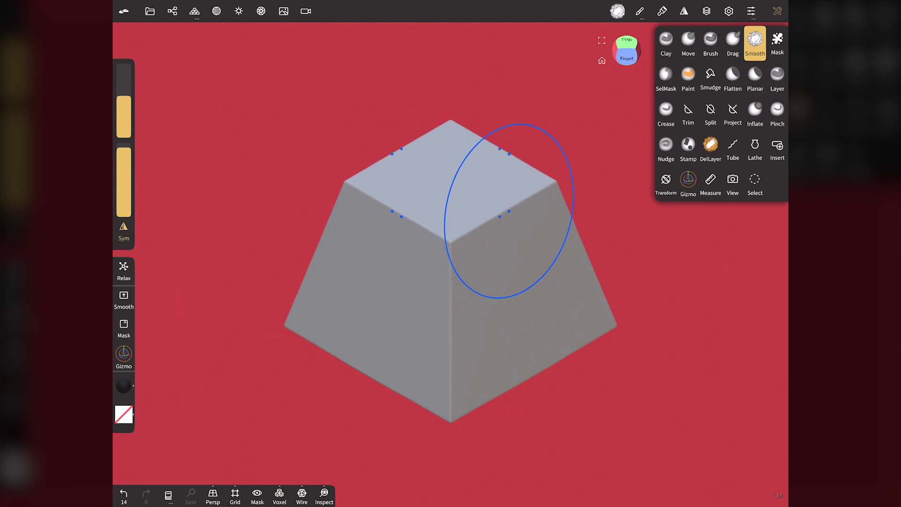
drag(585, 180, 647, 12)
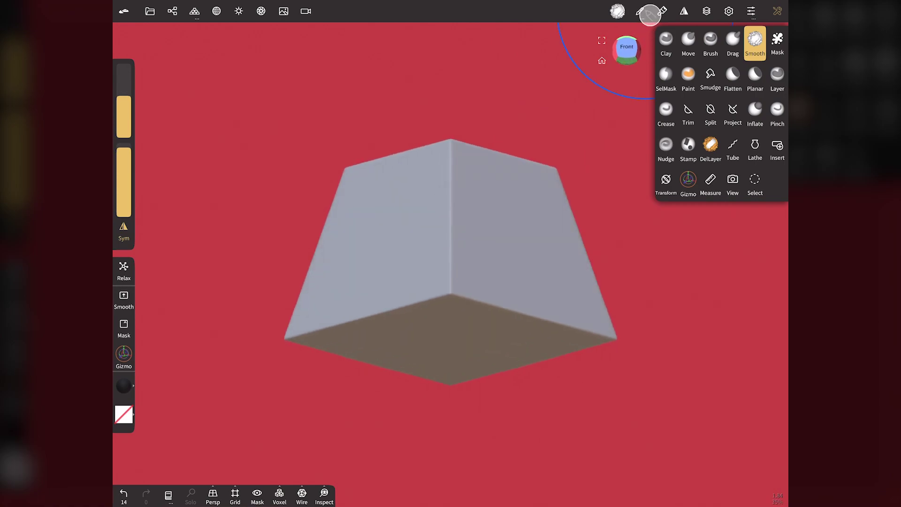
click(629, 58)
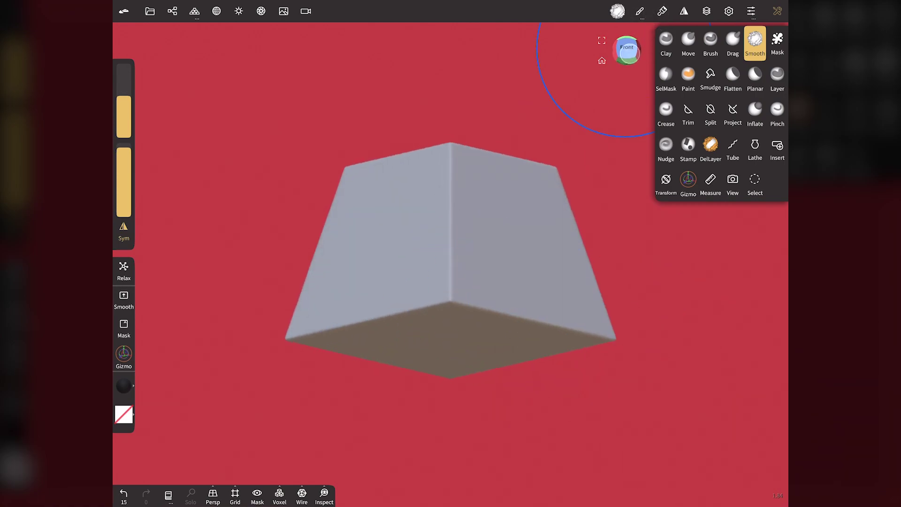
drag(632, 66, 629, 75)
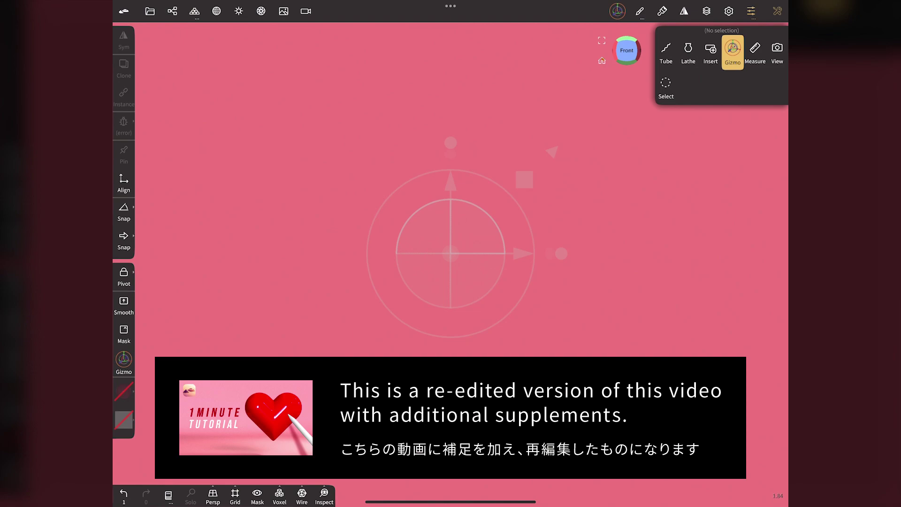
Step: Add a sphere primitive, validate it as a sculptable mesh, and show Symmetry settings
click(173, 11)
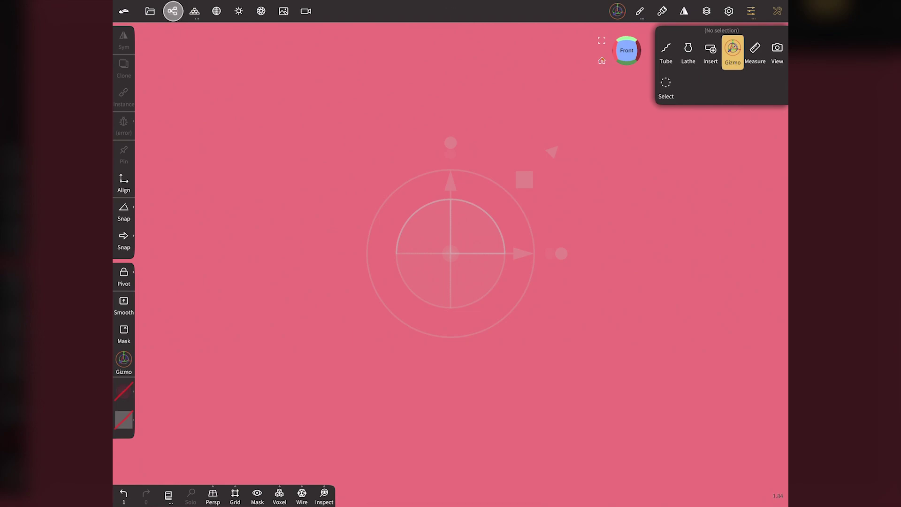
click(151, 35)
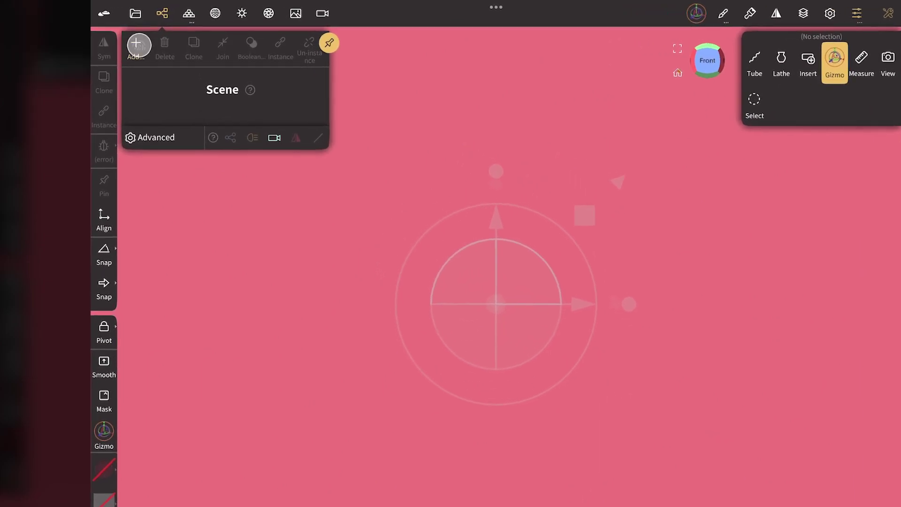
click(214, 135)
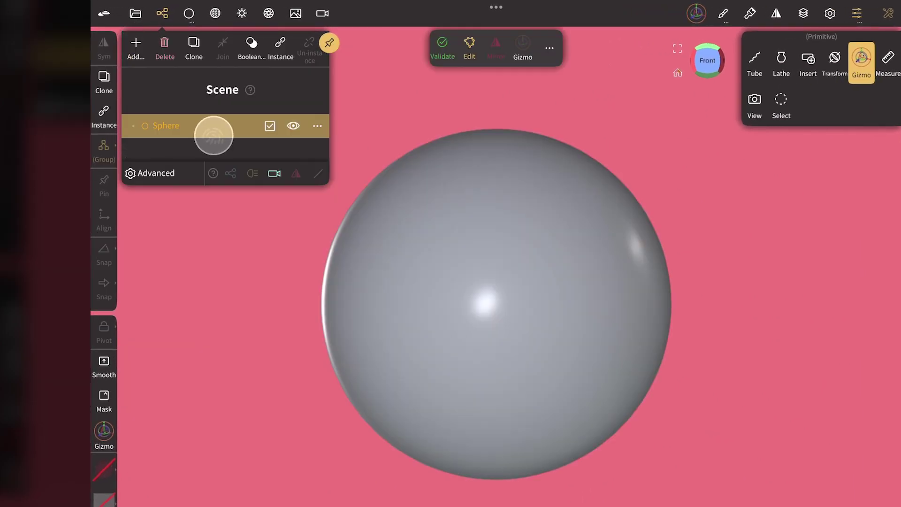
click(162, 13)
click(443, 47)
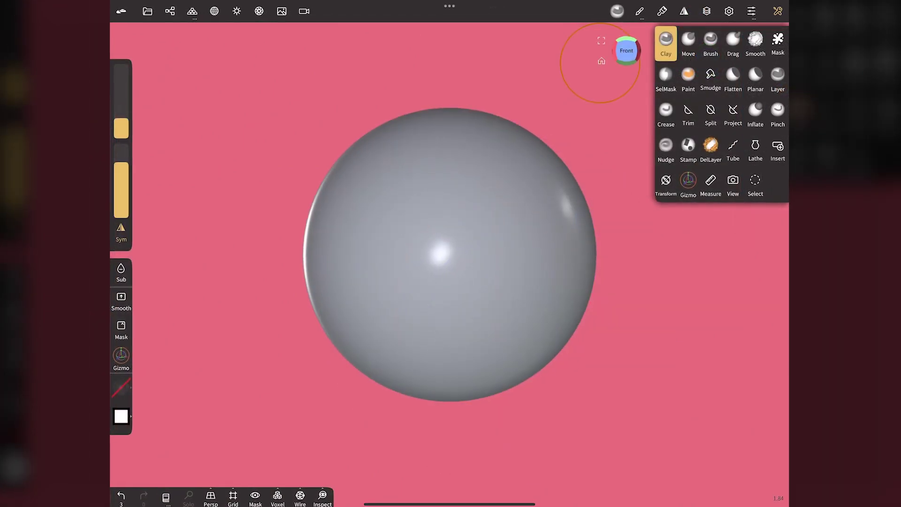
click(684, 11)
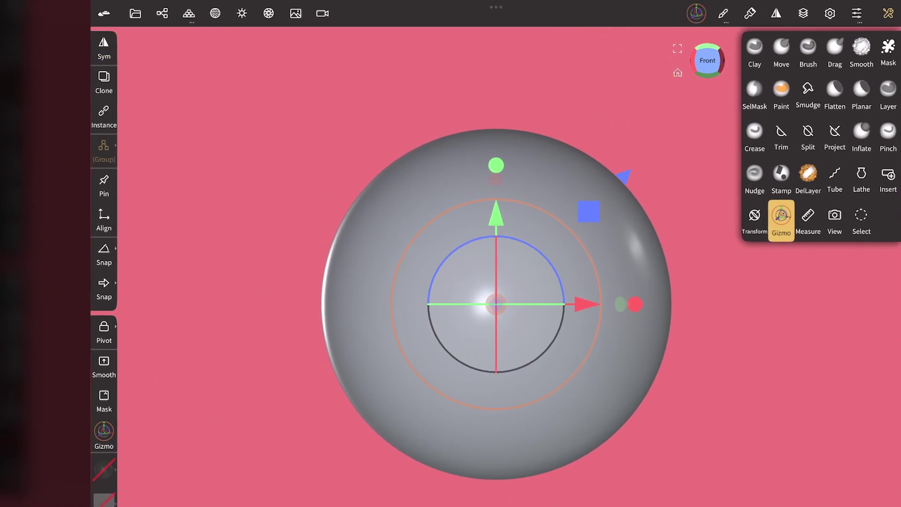
Step: Enable gizmo Sym with Vertex target, then undo a trial sideways stretch of the sphere
click(102, 43)
click(103, 150)
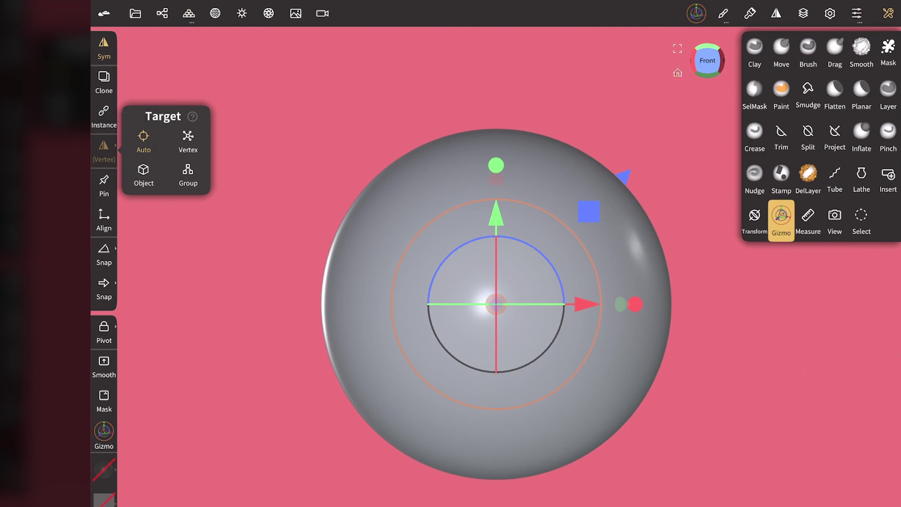
click(188, 140)
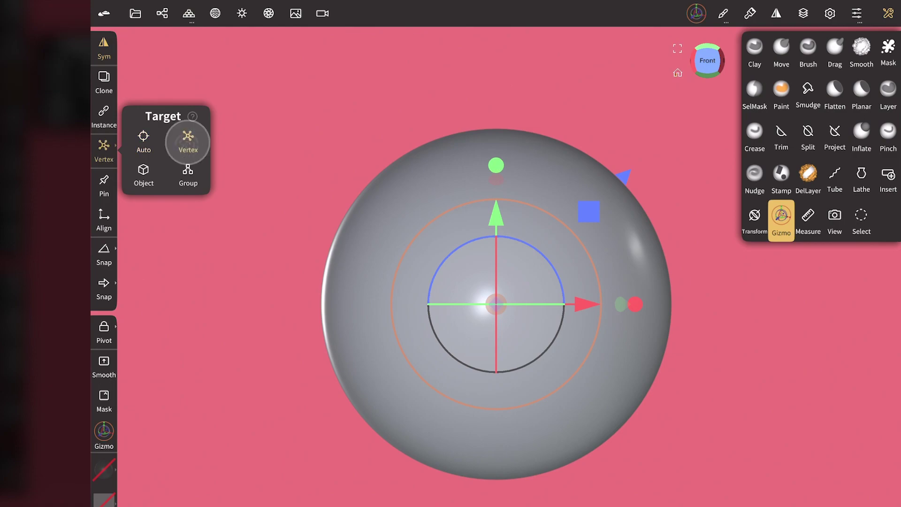
click(104, 146)
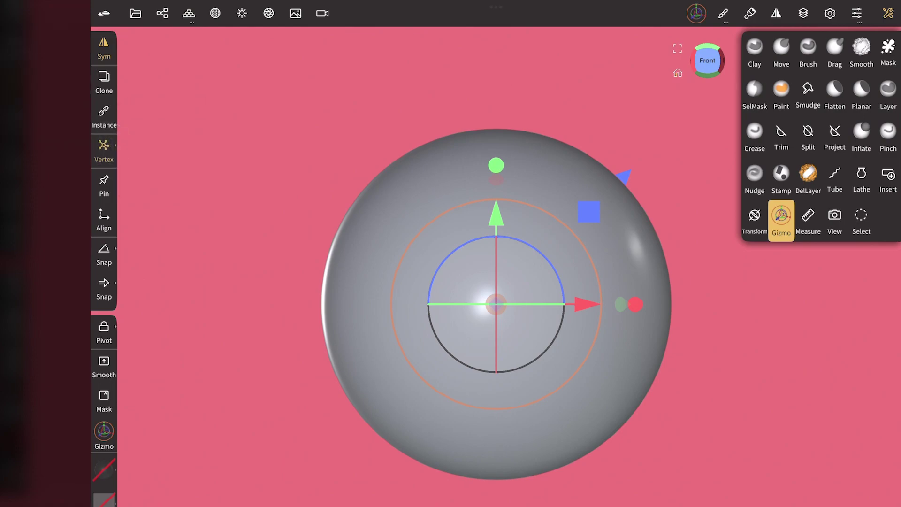
scroll(178, 245, down, 5)
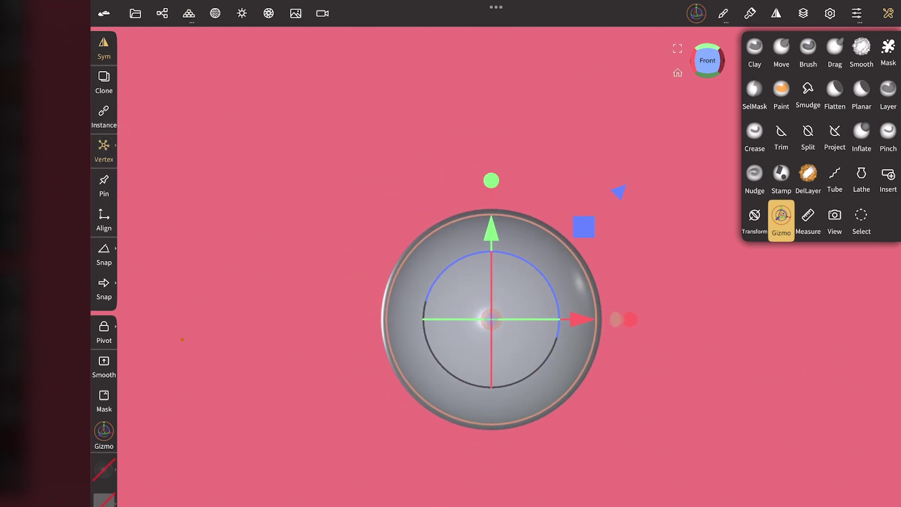
drag(631, 319, 645, 319)
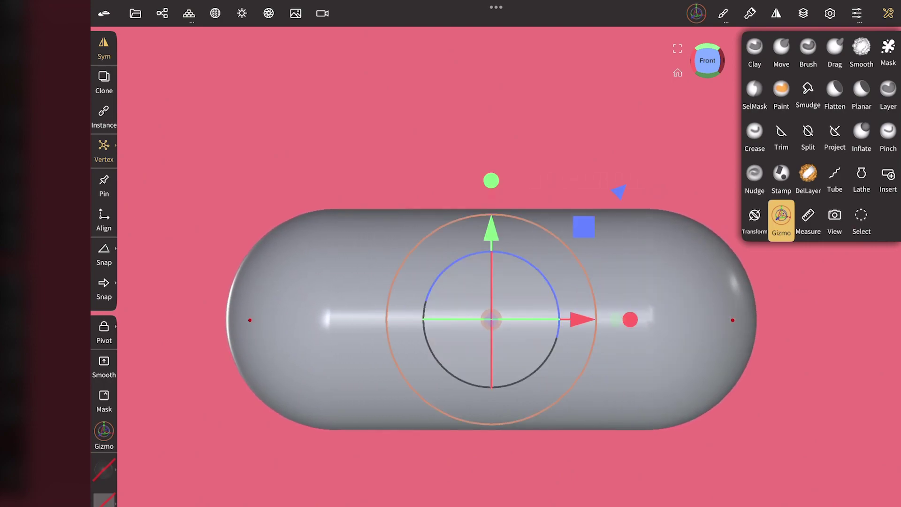
key(ctrl+z)
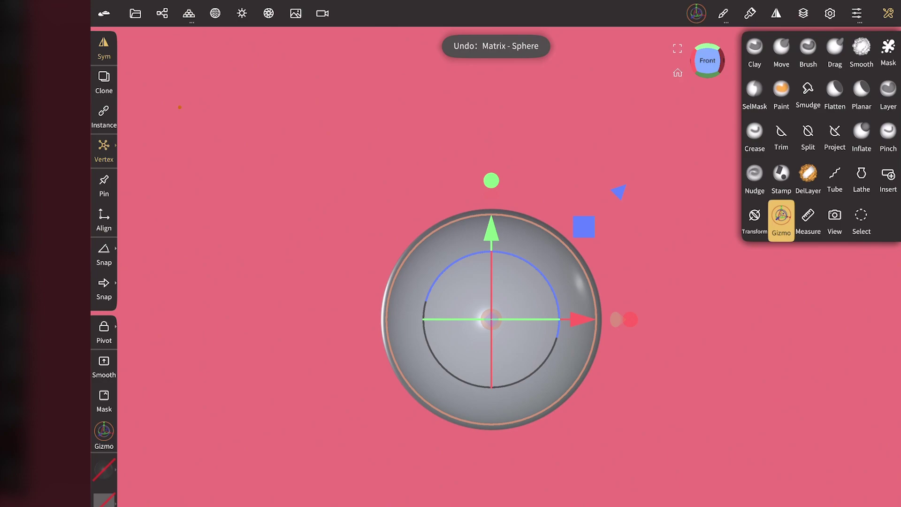
Step: Reset the gizmo target to Auto and stretch the sphere along X into a capsule
click(104, 150)
click(144, 141)
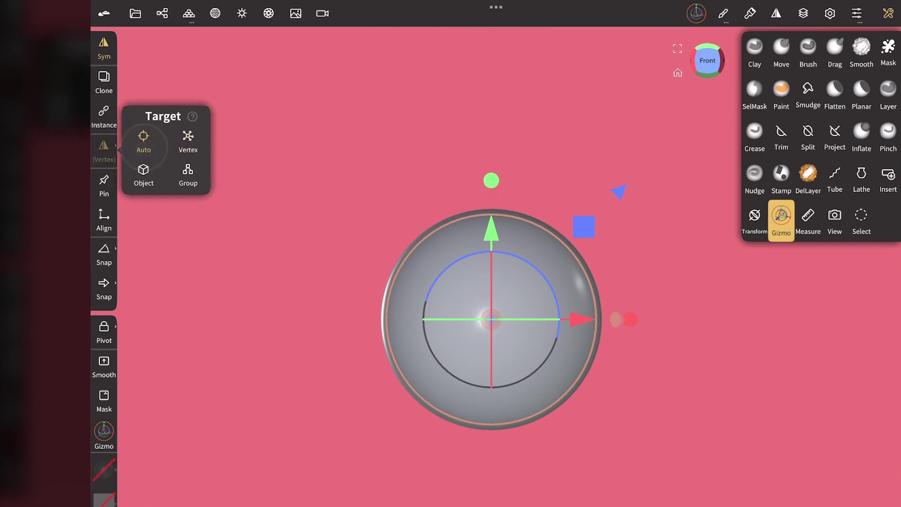
click(179, 107)
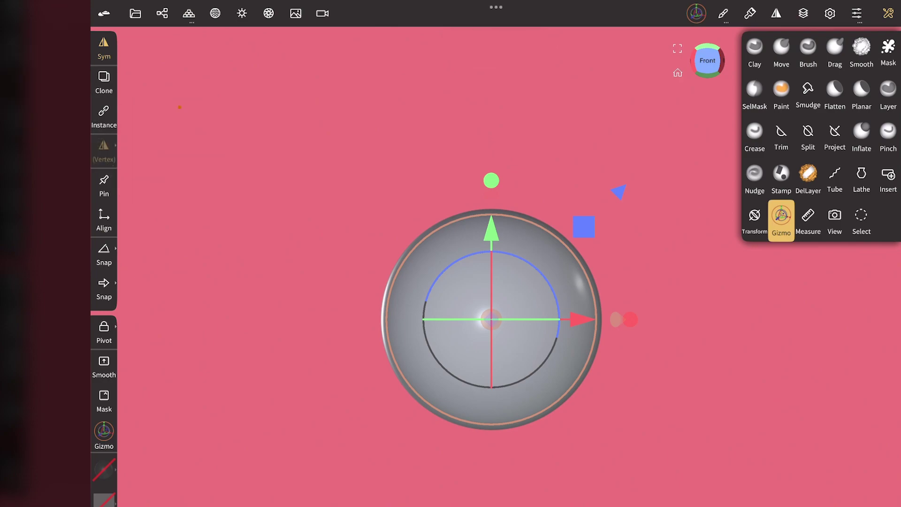
drag(630, 319, 734, 321)
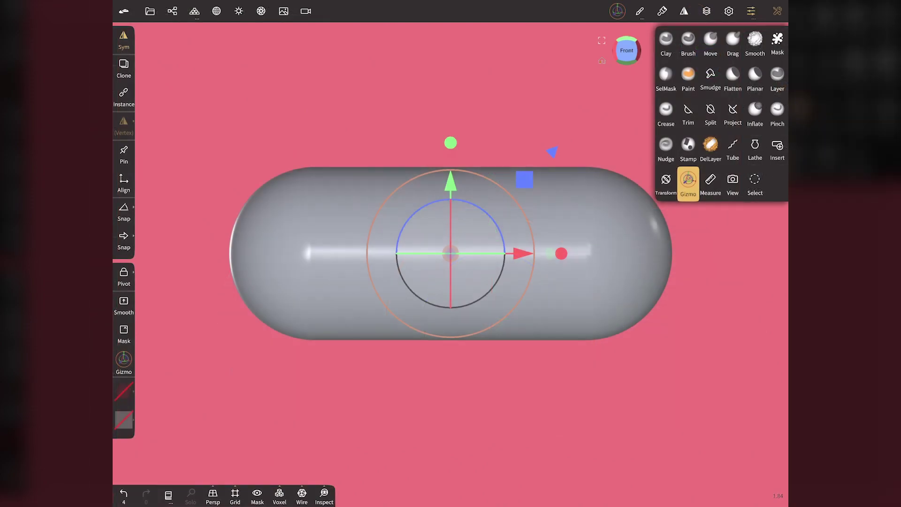
Step: Turn off Sym, enable 45° snap, and rotate the capsule onto a 45° diagonal
click(124, 40)
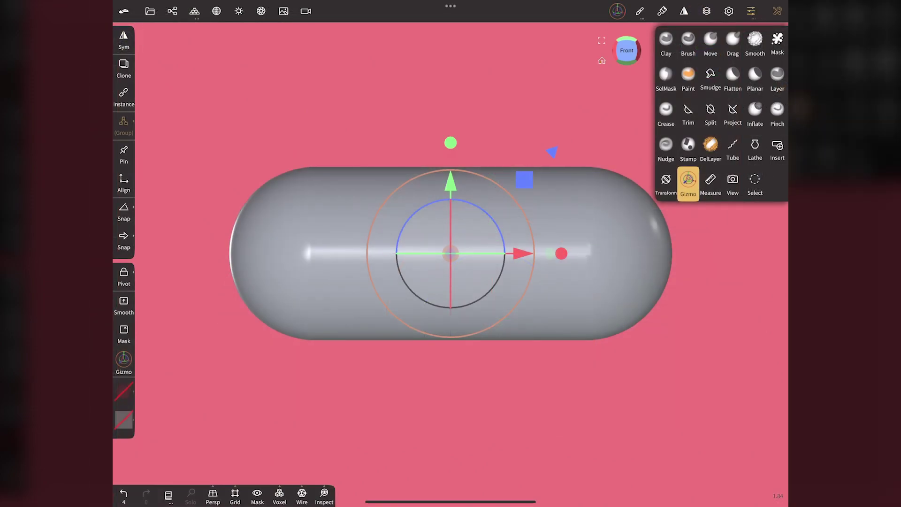
click(123, 211)
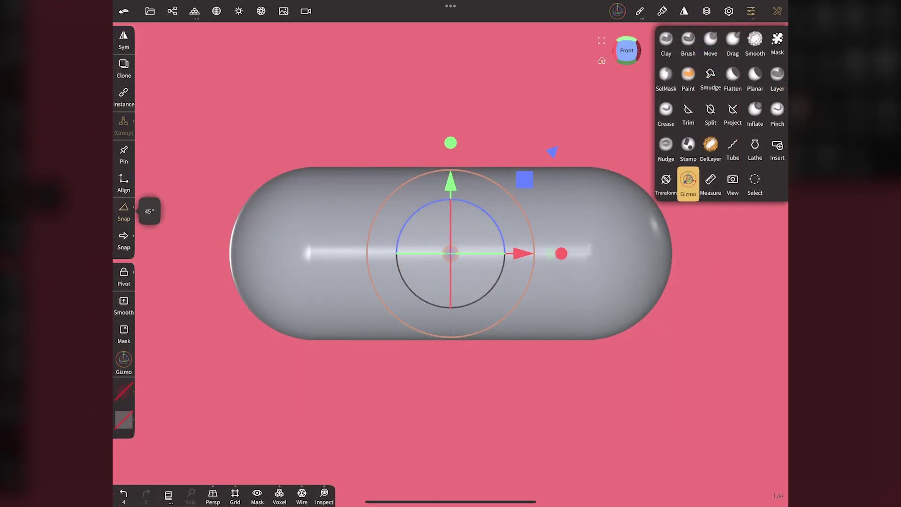
drag(481, 209, 501, 244)
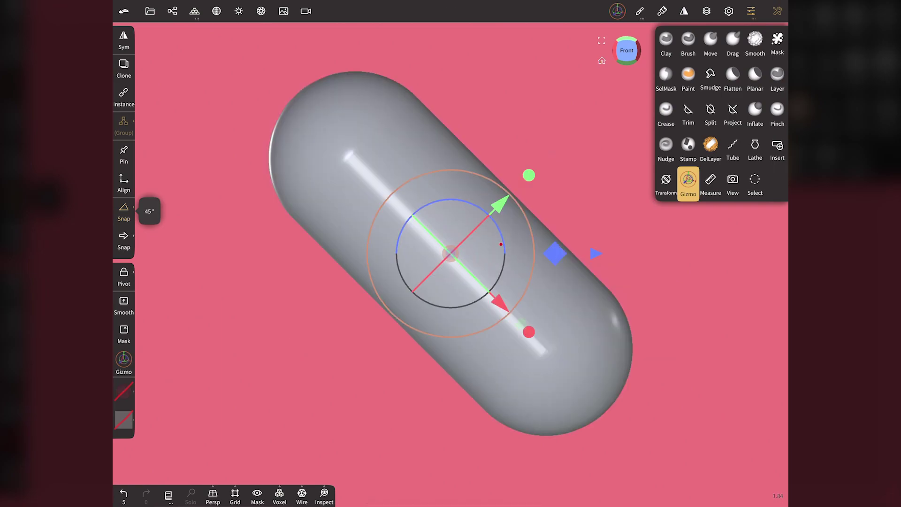
click(172, 11)
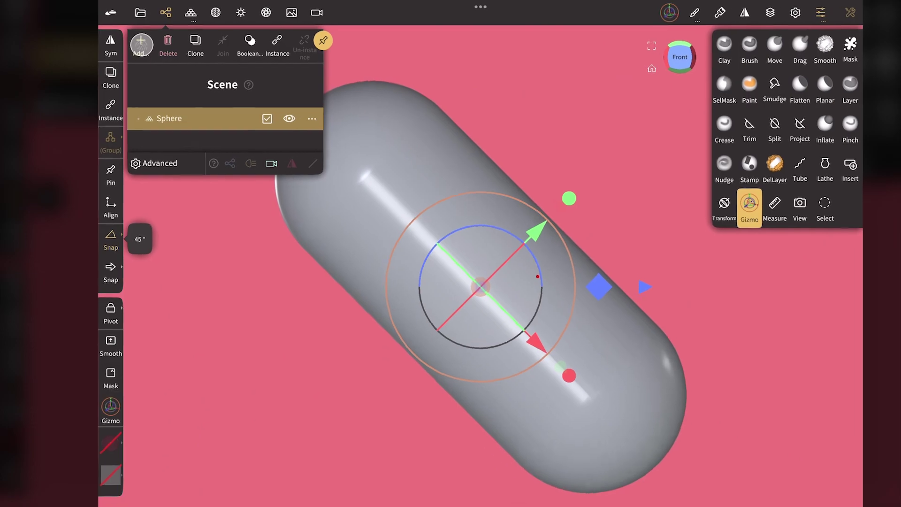
Step: Add a Mirror repeater and select the sphere inside it
click(141, 46)
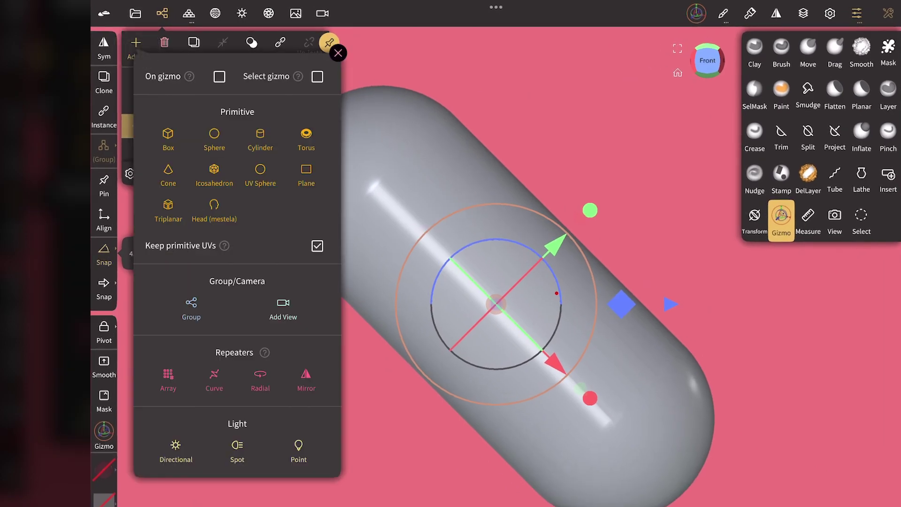
click(302, 381)
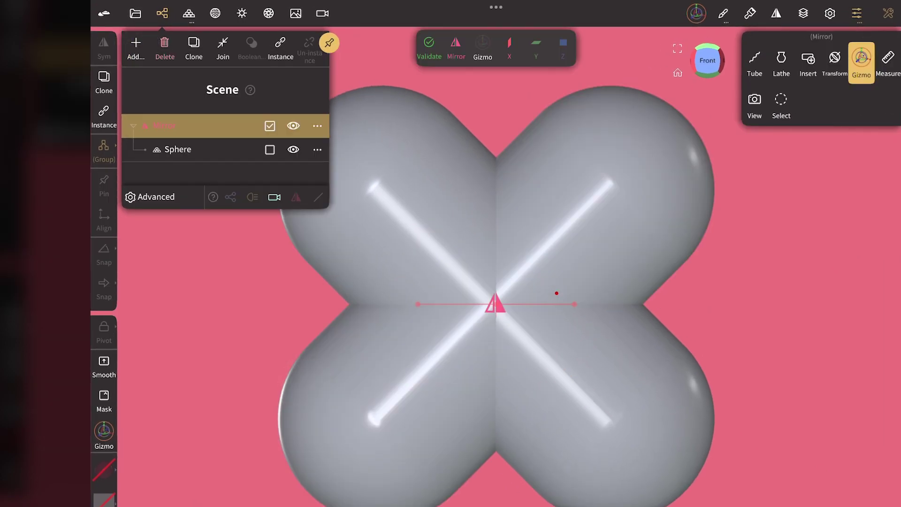
click(557, 293)
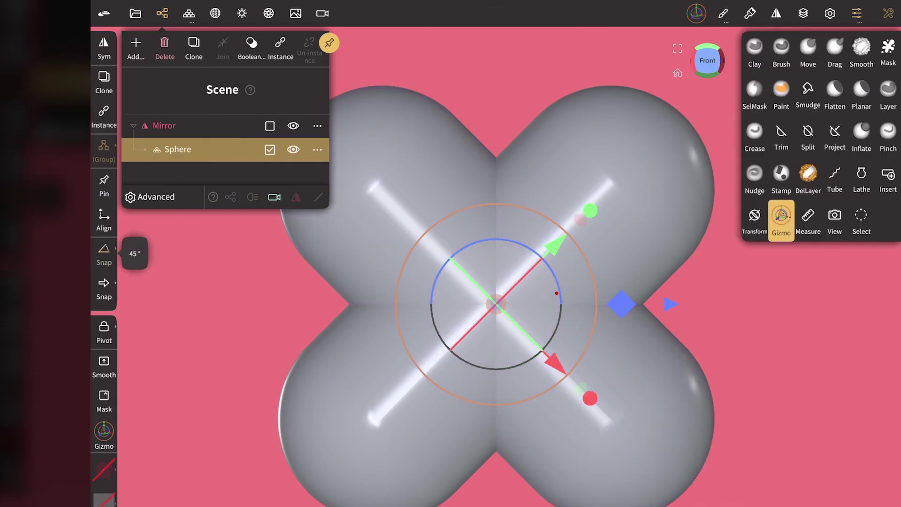
Step: Align the capsule's pivot to world axes and slide it along X to widen the cross
click(103, 331)
click(188, 310)
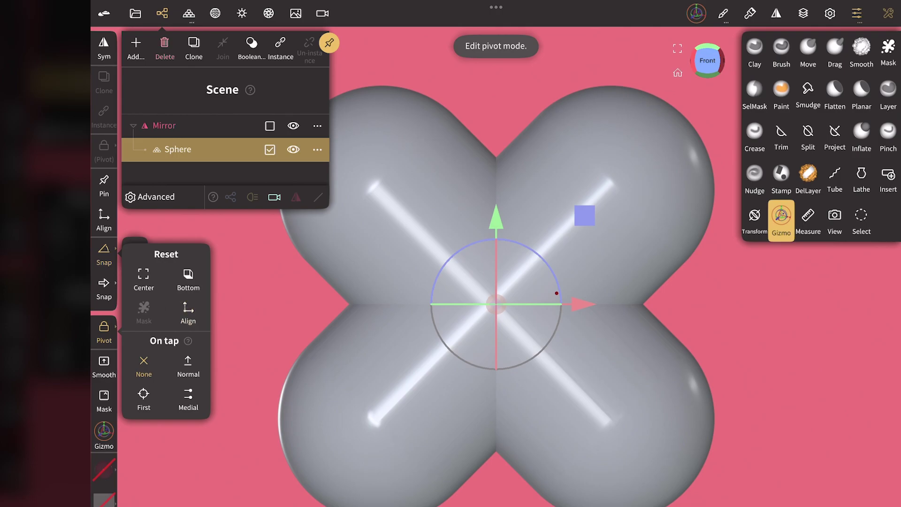
click(104, 331)
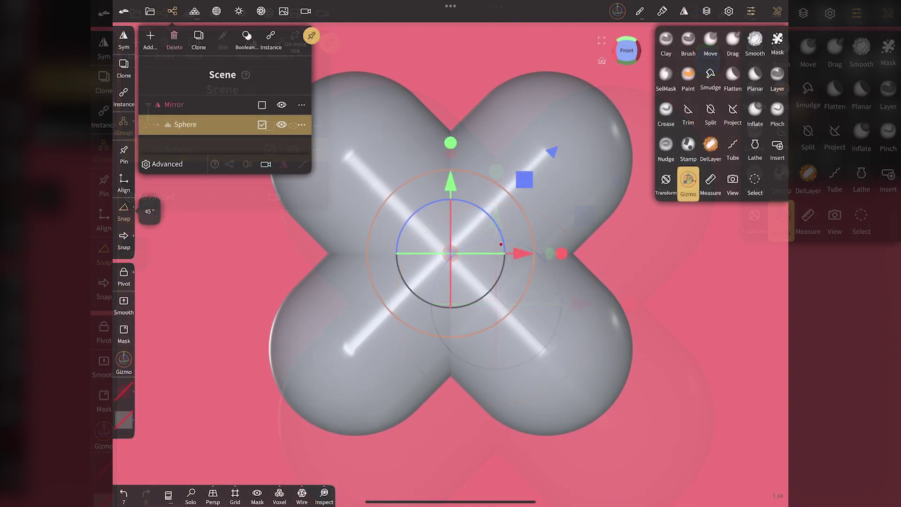
mouse_move(500, 244)
mouse_down()
mouse_move(516, 245)
mouse_move(501, 244)
mouse_up()
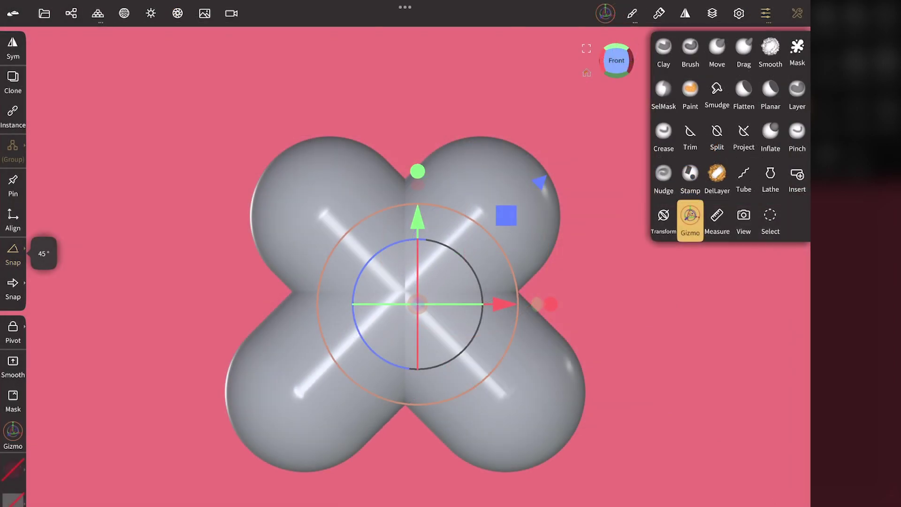
Step: With symmetry off, trim away the right half using a rectangle to leave a heart
click(690, 136)
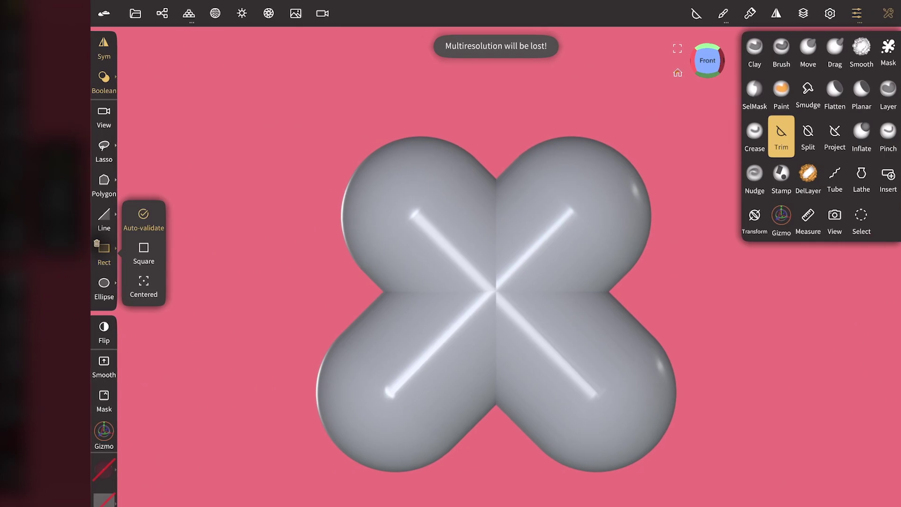
click(104, 47)
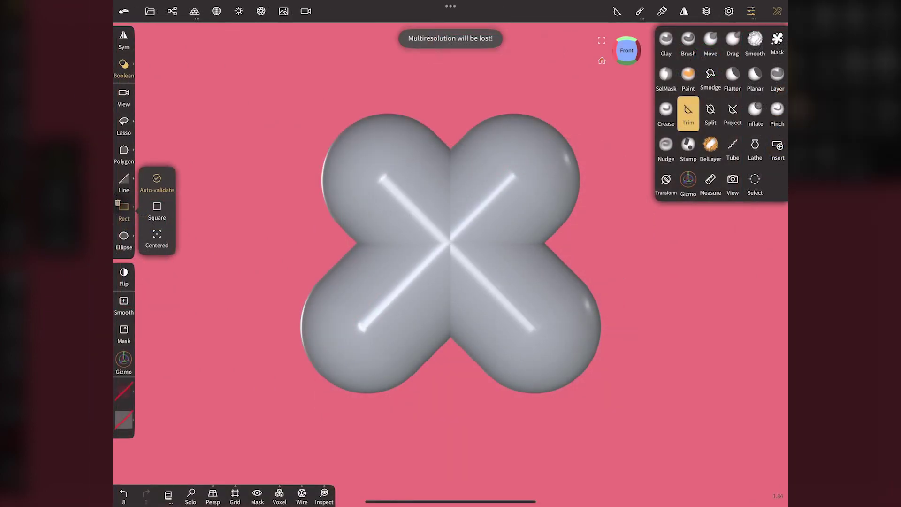
drag(629, 90, 452, 399)
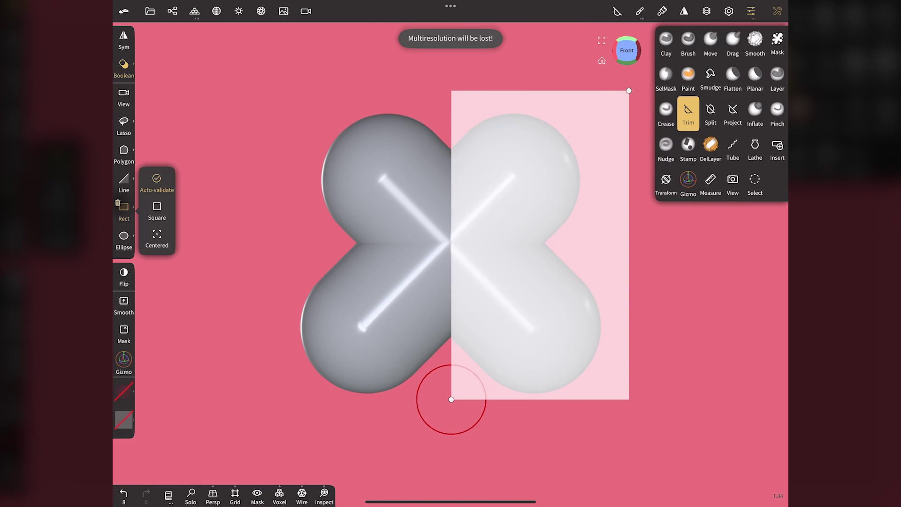
drag(451, 400, 451, 400)
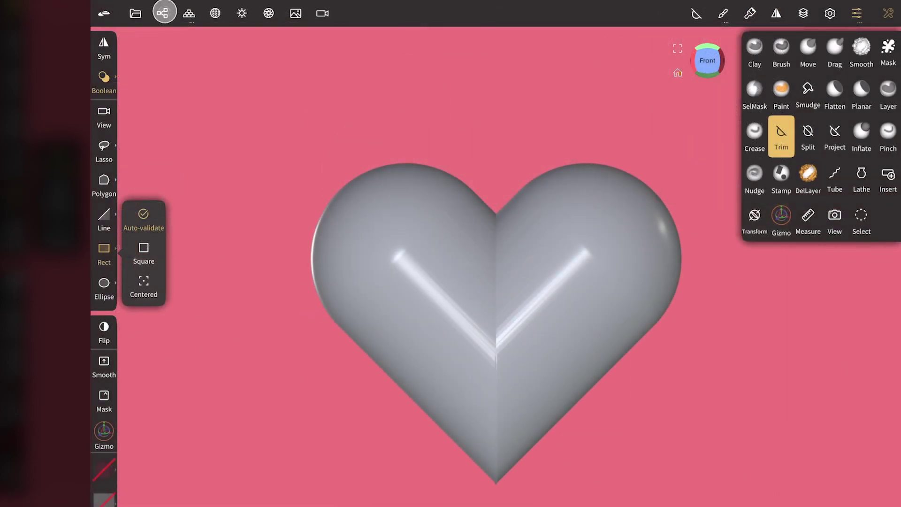
Step: Voxel-merge the Mirror and Sphere into a single heart mesh at resolution 199
click(163, 13)
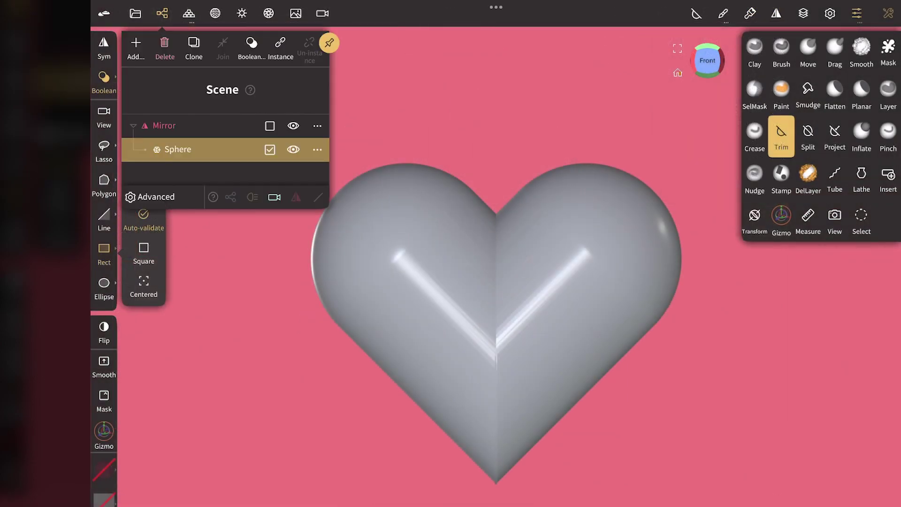
click(269, 126)
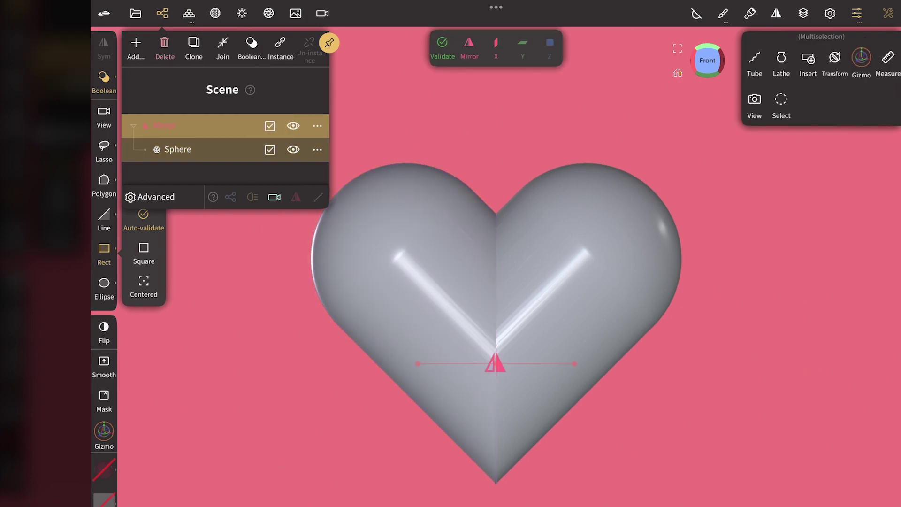
click(250, 45)
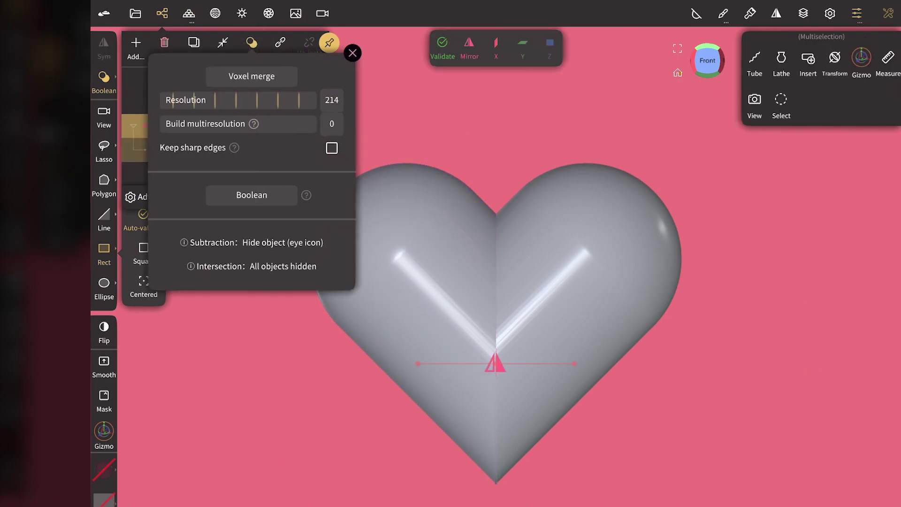
drag(241, 100, 225, 99)
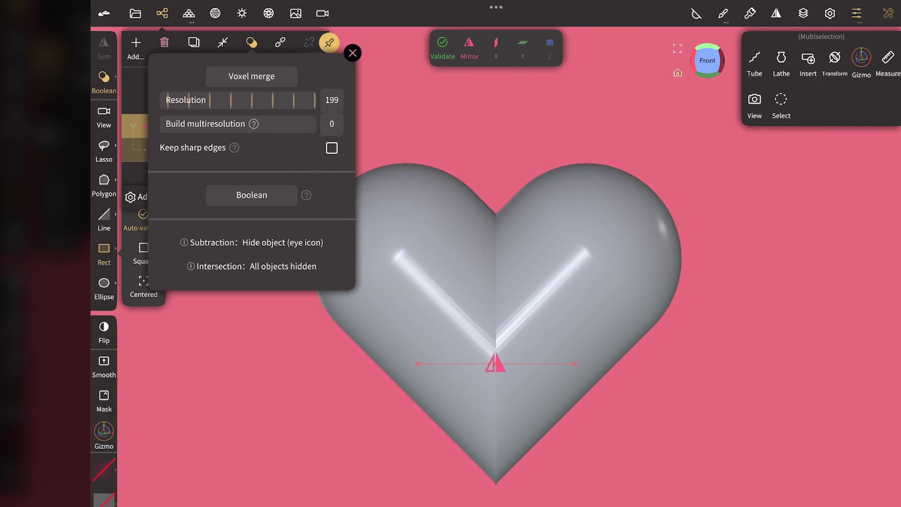
click(252, 76)
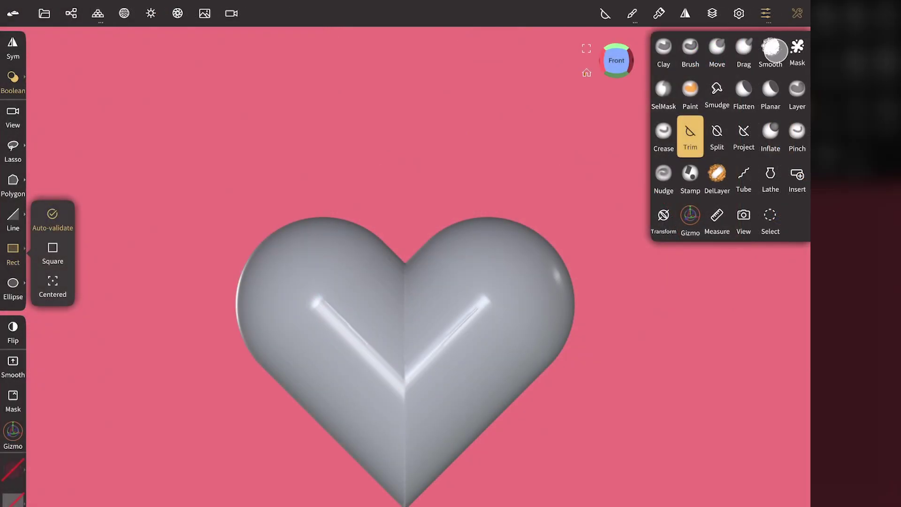
Step: Choose the Smooth brush and enable Z-plane symmetry for the sphere
click(772, 48)
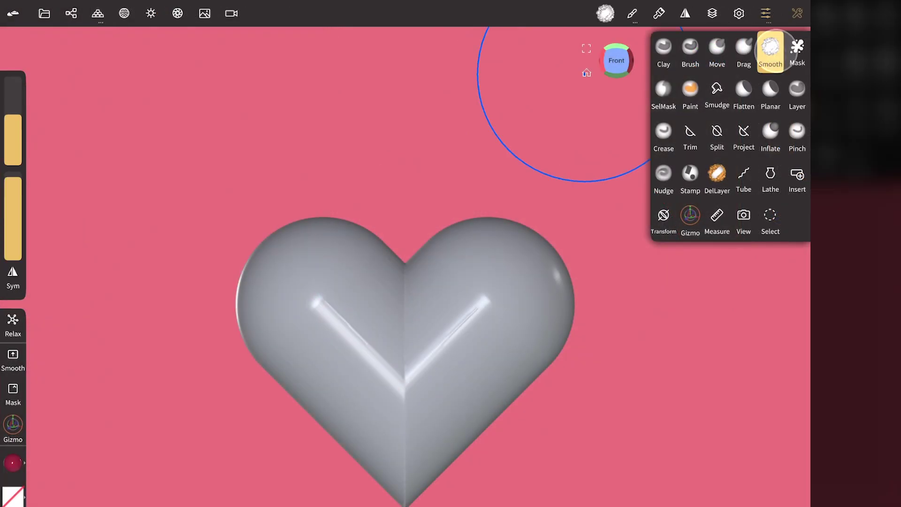
click(686, 14)
click(736, 179)
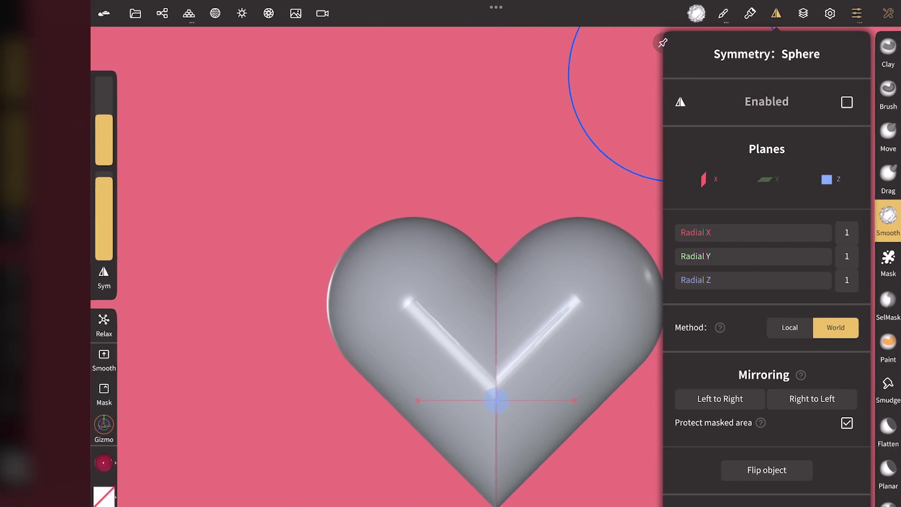
click(103, 277)
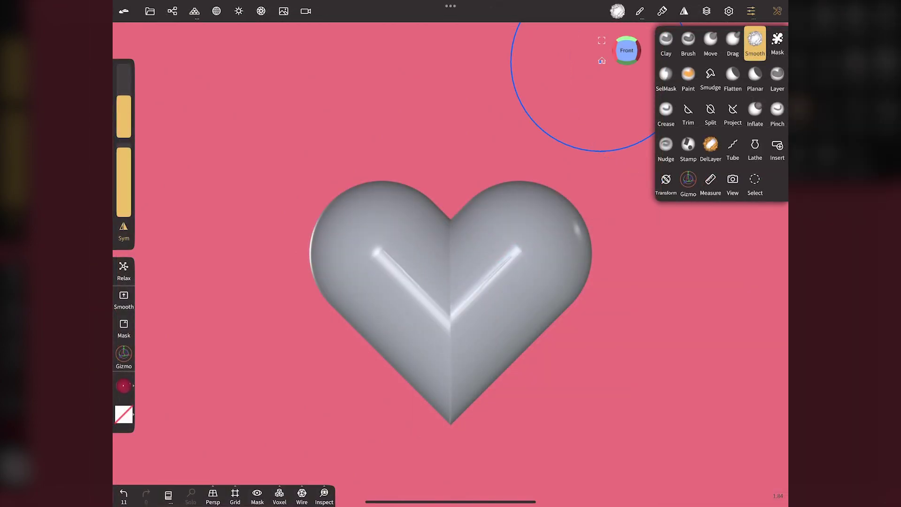
Step: Enlarge the Smooth brush to radius 183 and smooth the heart's grooves and lower point
click(107, 82)
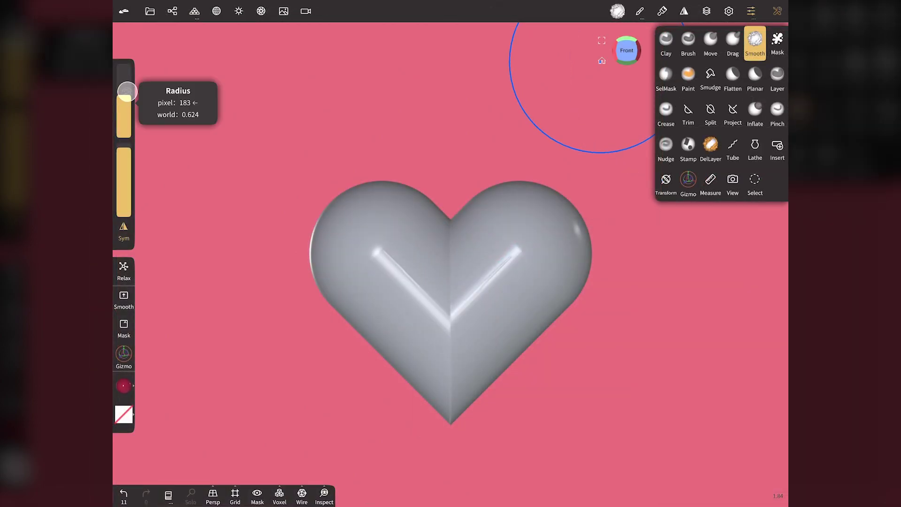
drag(127, 68, 127, 65)
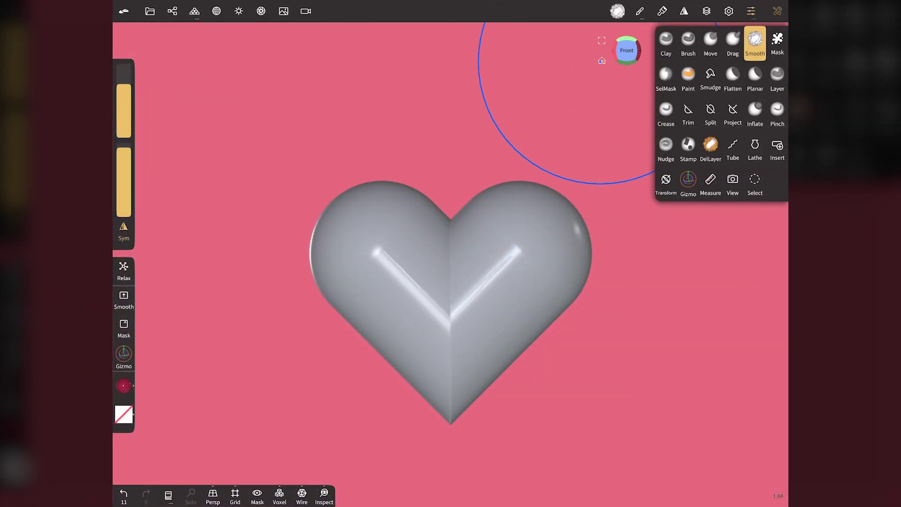
drag(493, 272, 465, 403)
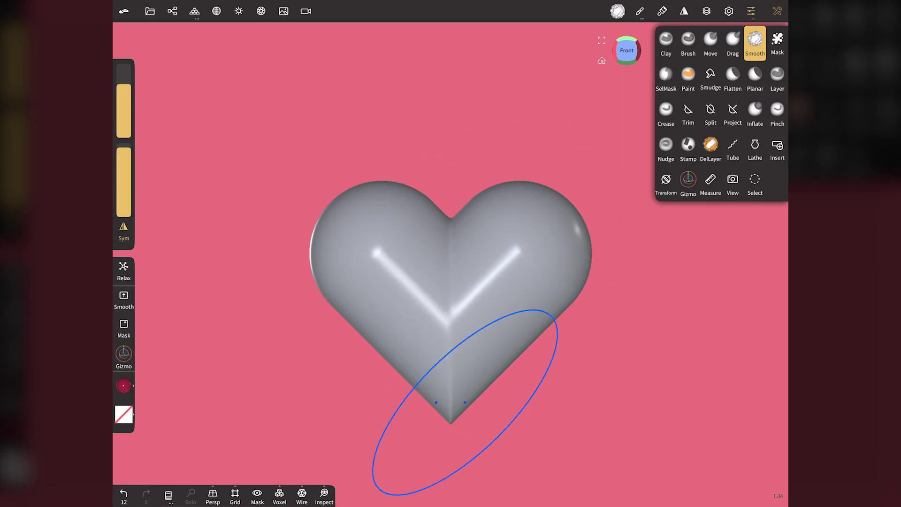
drag(464, 281, 448, 342)
drag(448, 375, 450, 278)
click(627, 61)
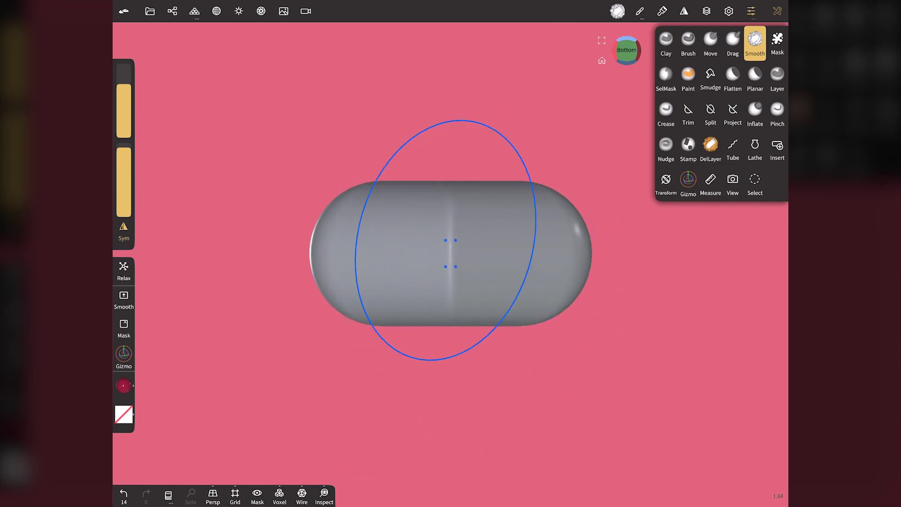
Step: Add a fresh sphere, validate it as a sculptable mesh, and select the Move brush
drag(451, 378, 457, 394)
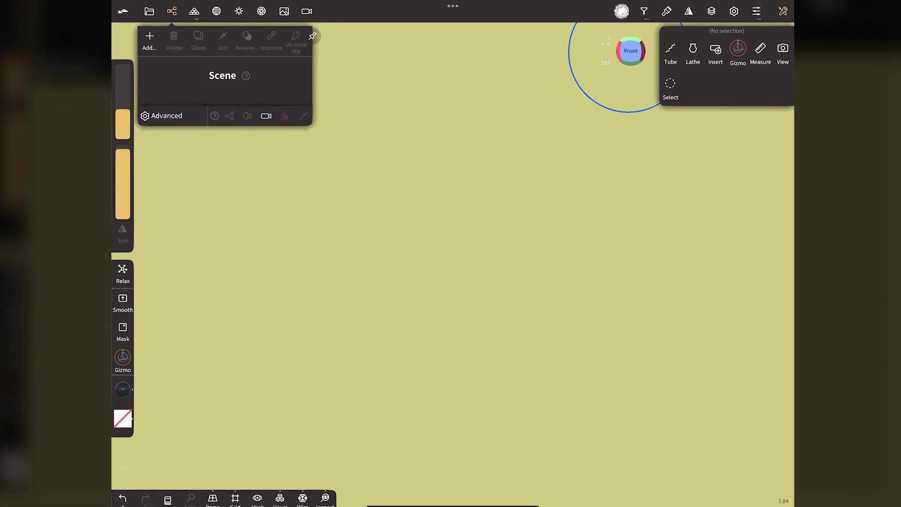
click(150, 41)
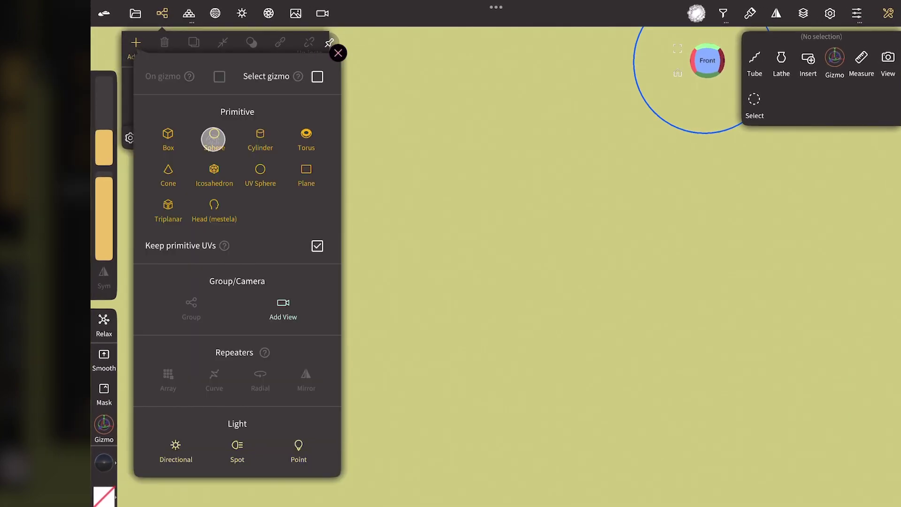
click(213, 139)
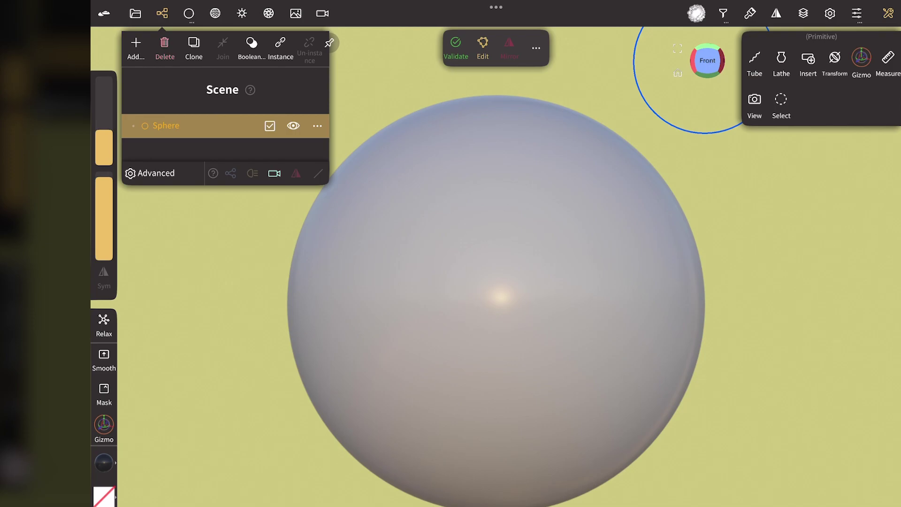
click(160, 11)
click(455, 47)
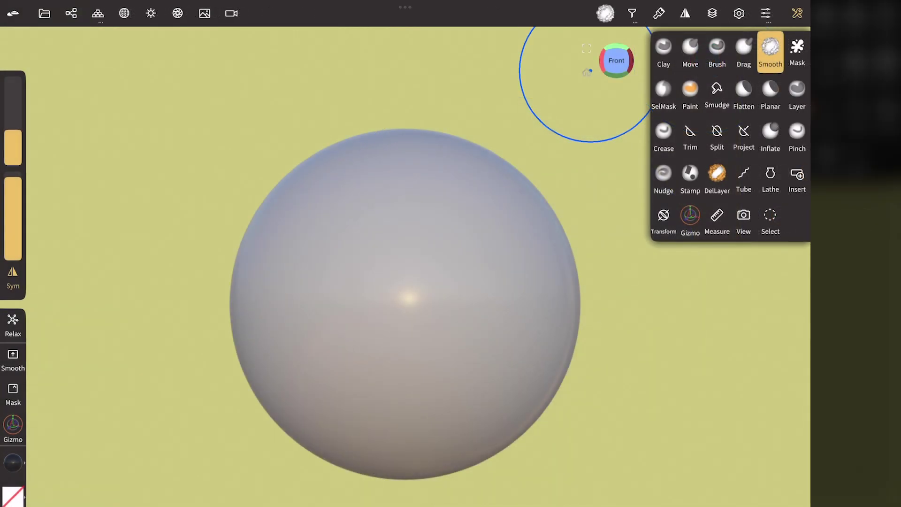
click(691, 52)
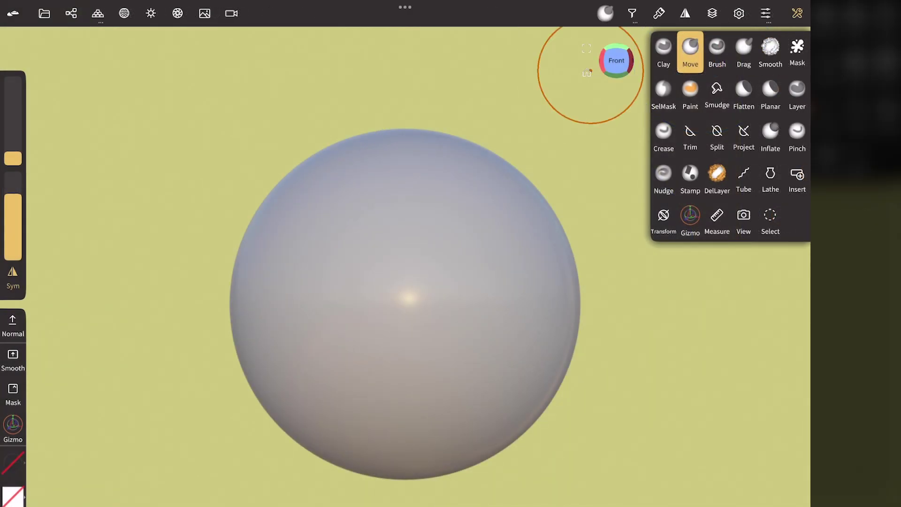
click(685, 13)
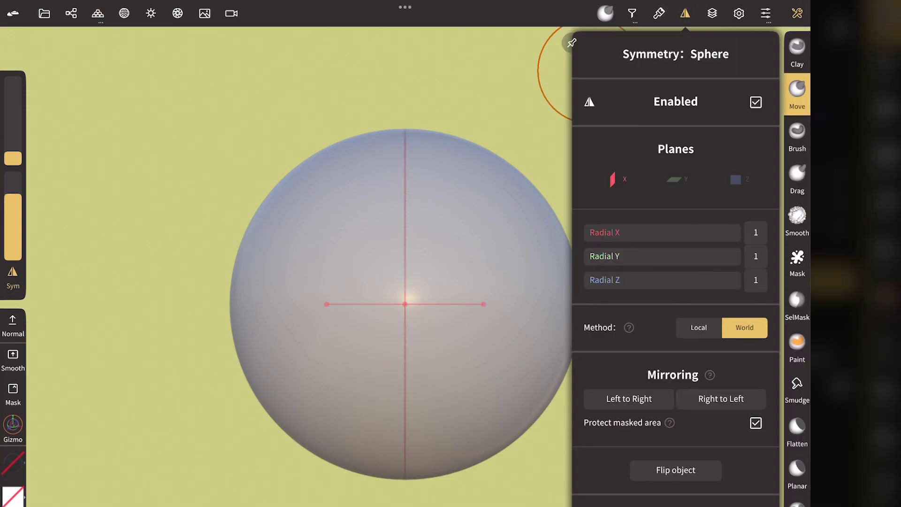
Step: Switch the sphere's symmetry to the Z plane with Radial Z set to 4
click(615, 180)
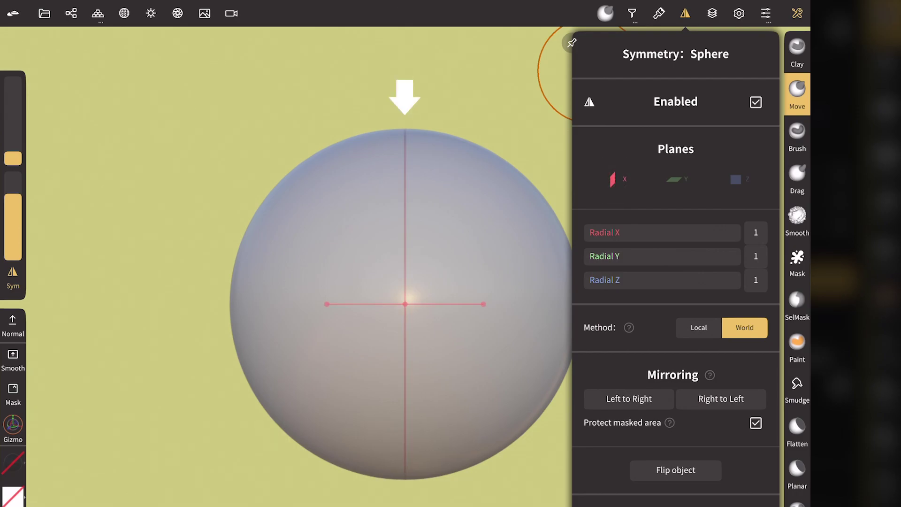
click(797, 13)
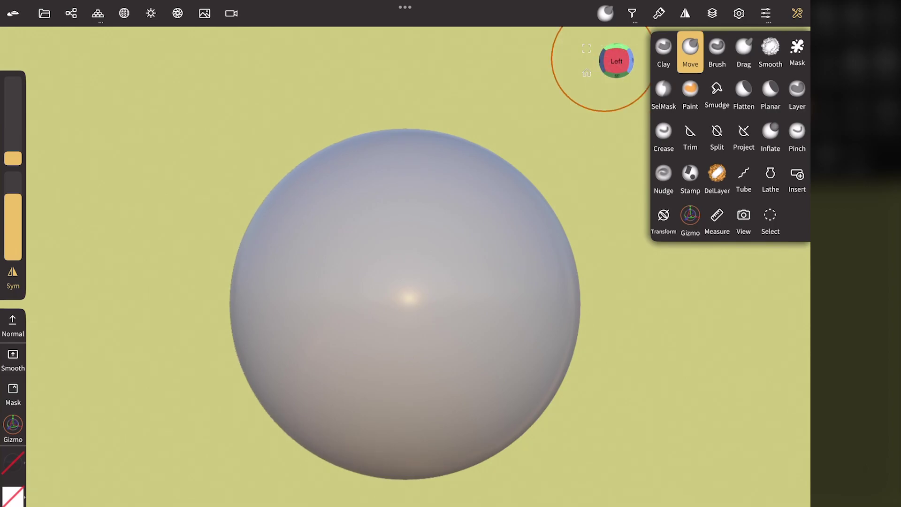
click(686, 13)
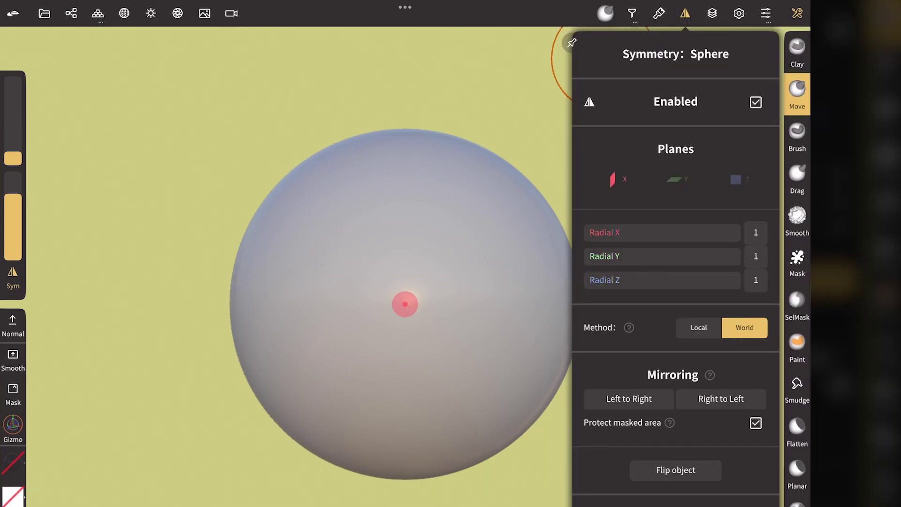
click(736, 178)
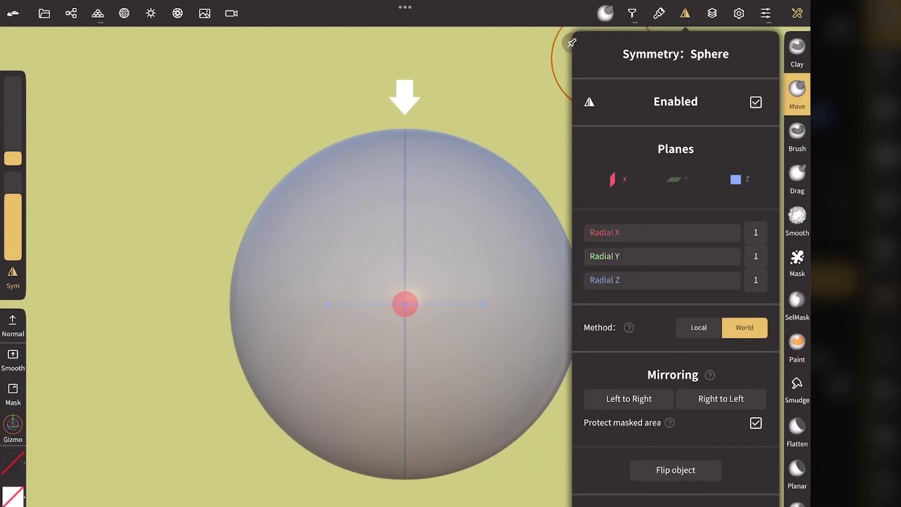
click(684, 14)
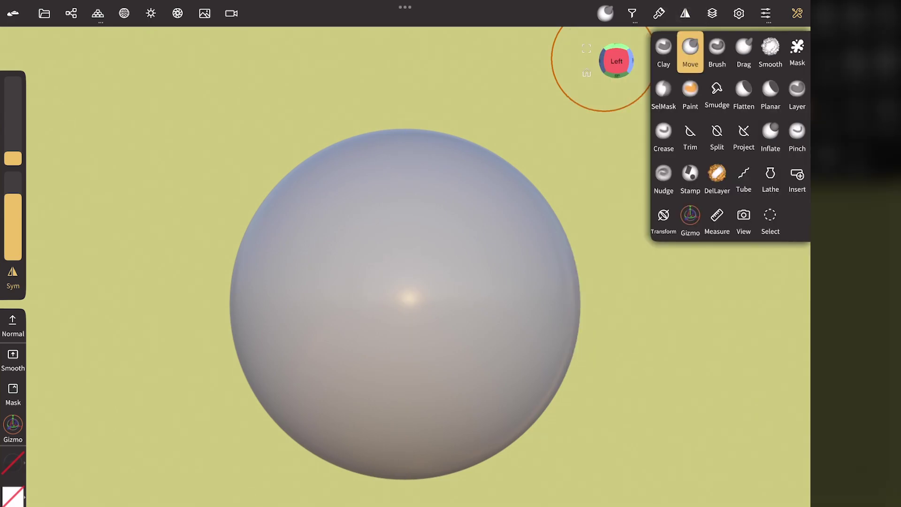
drag(593, 64, 626, 70)
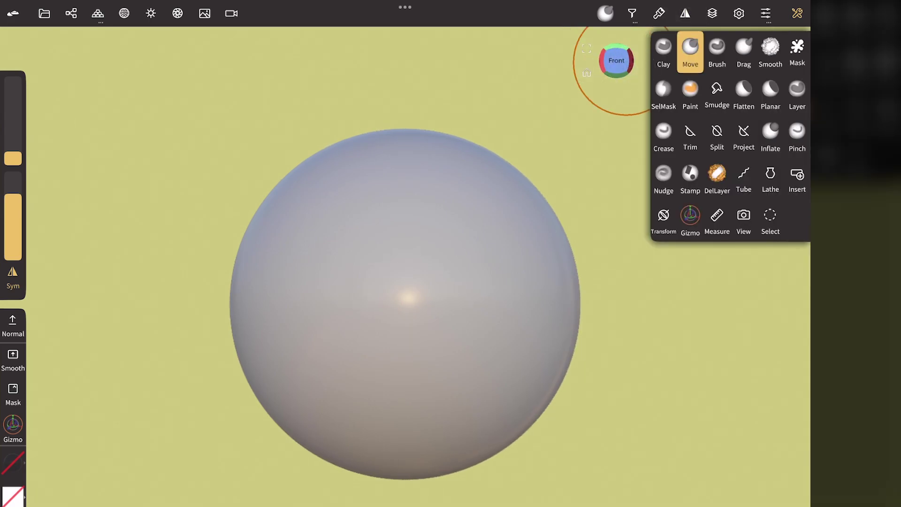
click(686, 13)
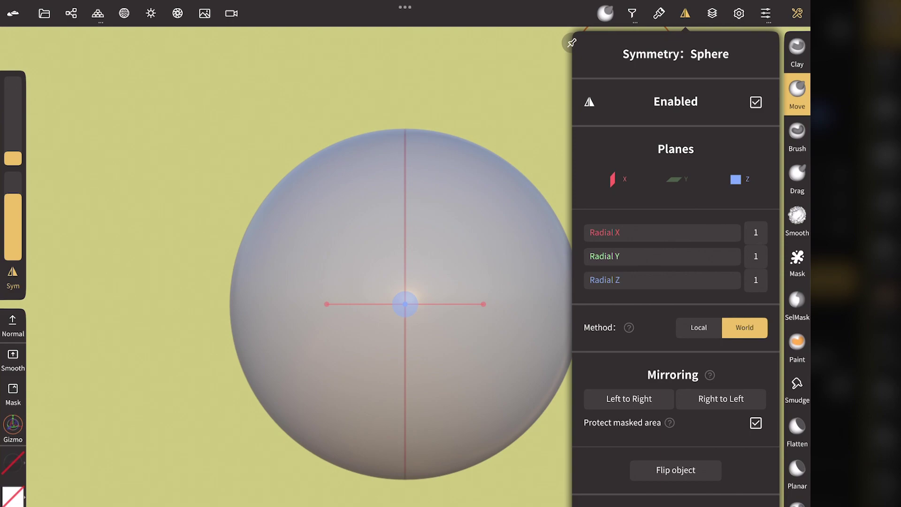
click(631, 282)
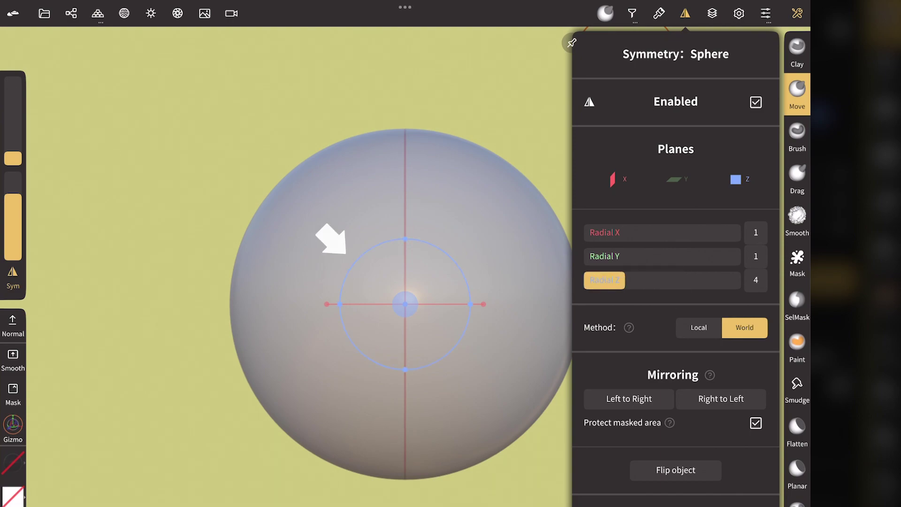
click(686, 14)
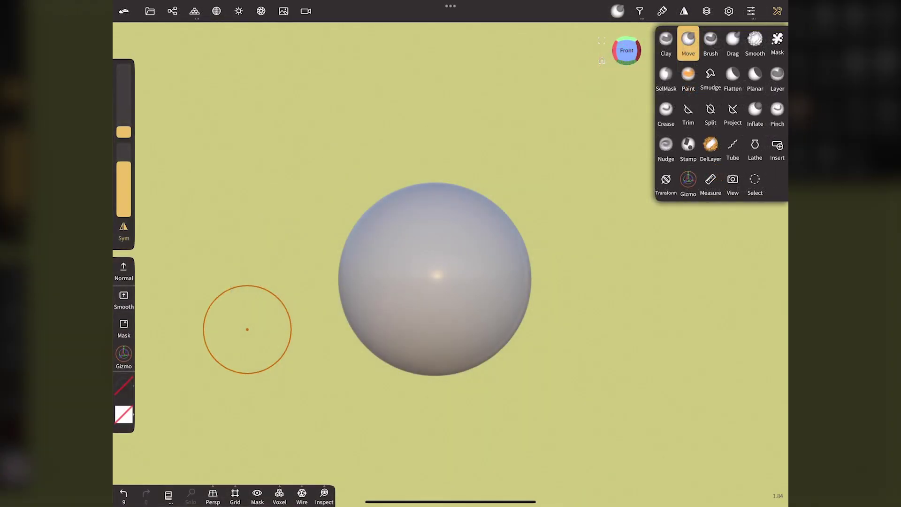
Step: Pull the sphere into a four-pointed star with Move, undoing a first diamond-shaped attempt
drag(123, 136, 123, 68)
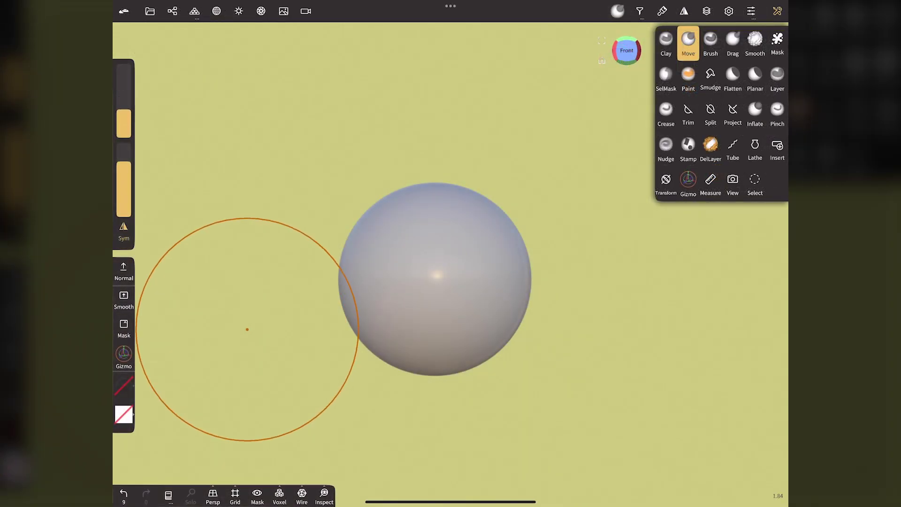
drag(435, 218, 439, 148)
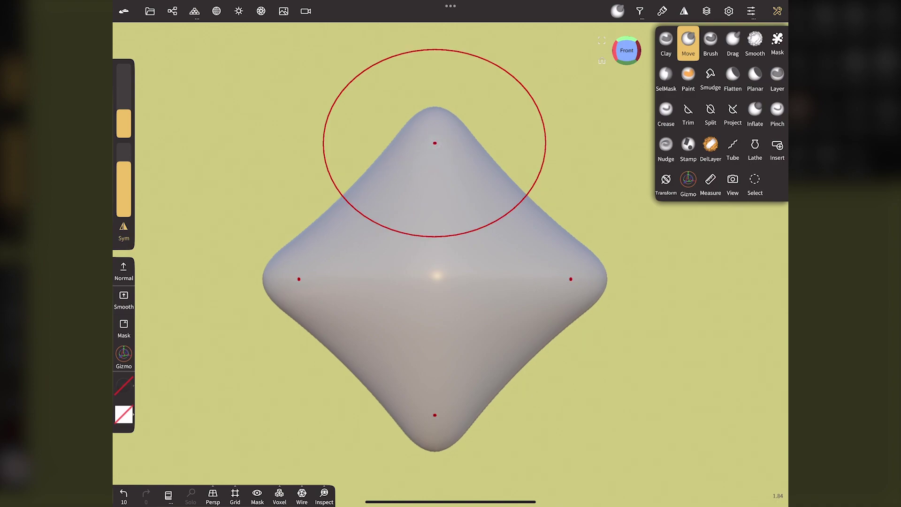
click(123, 493)
drag(123, 113, 123, 120)
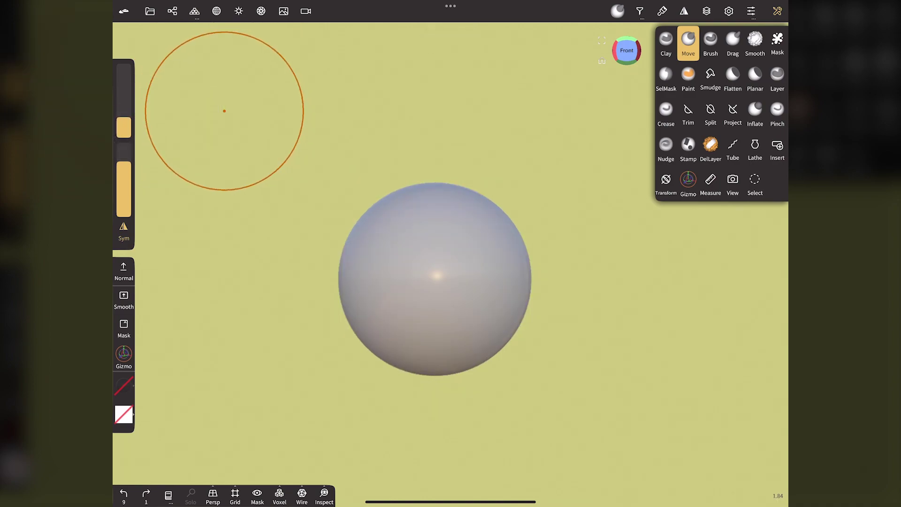
drag(435, 188, 435, 79)
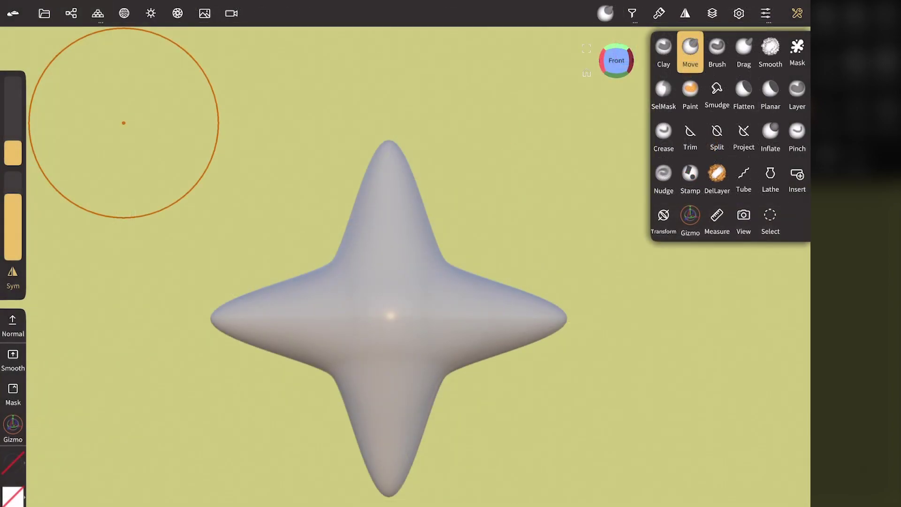
Step: Enable mirrored symmetry, lengthen the top and bottom spikes, and show the wireframe
click(685, 15)
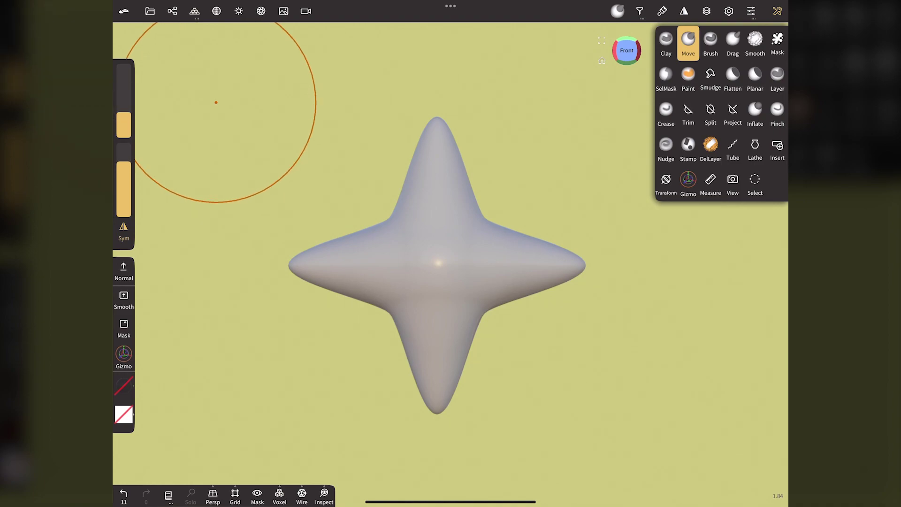
drag(437, 172, 437, 144)
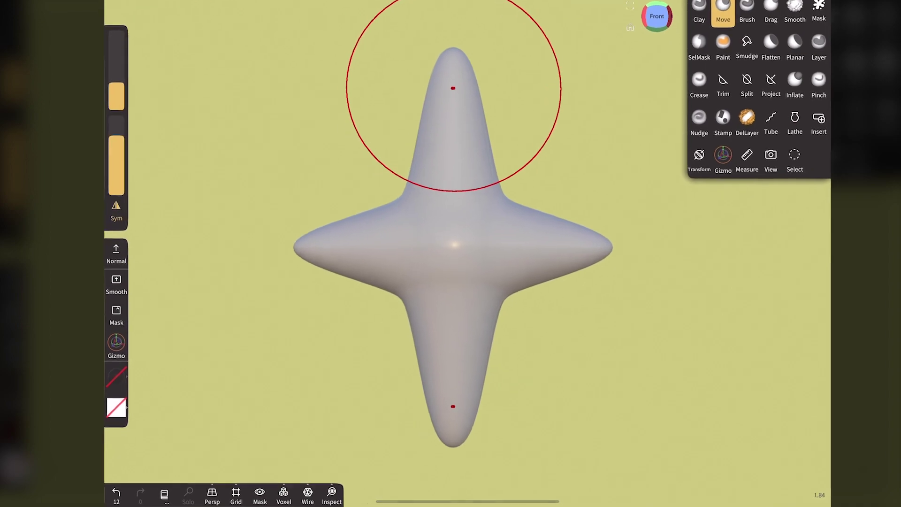
click(302, 493)
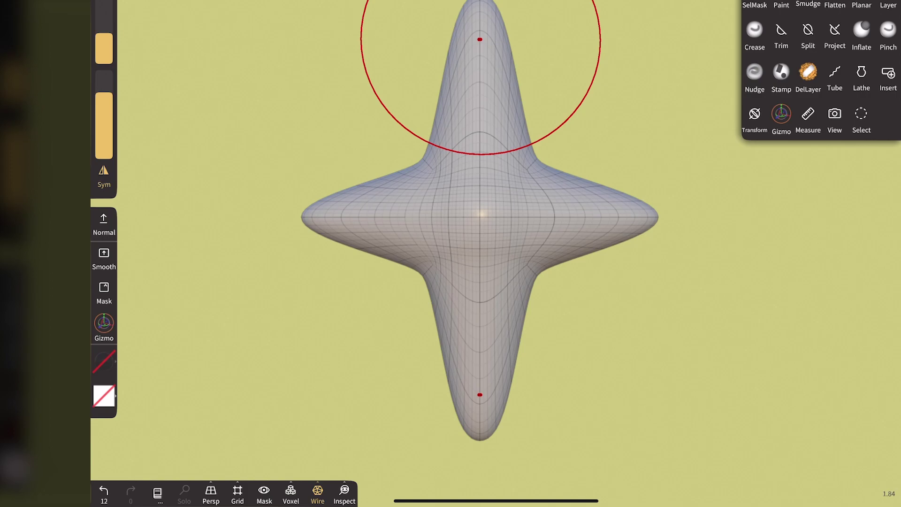
Step: Voxel-remesh the star at resolution 200 and turn the wireframe overlay off
click(291, 493)
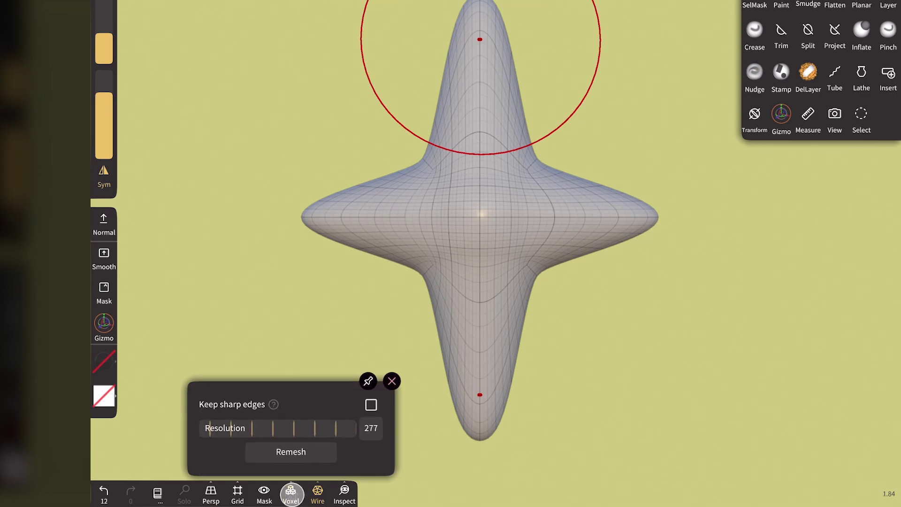
drag(311, 429, 284, 431)
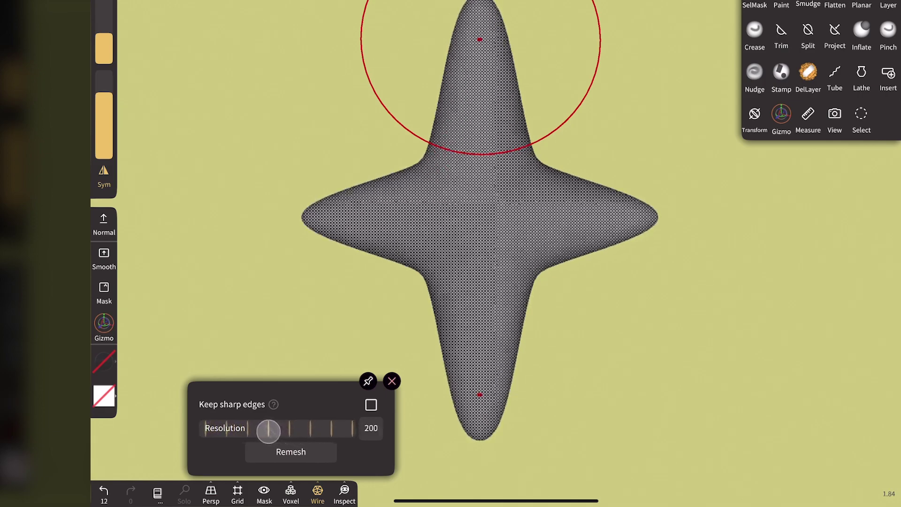
drag(283, 431, 267, 429)
click(291, 452)
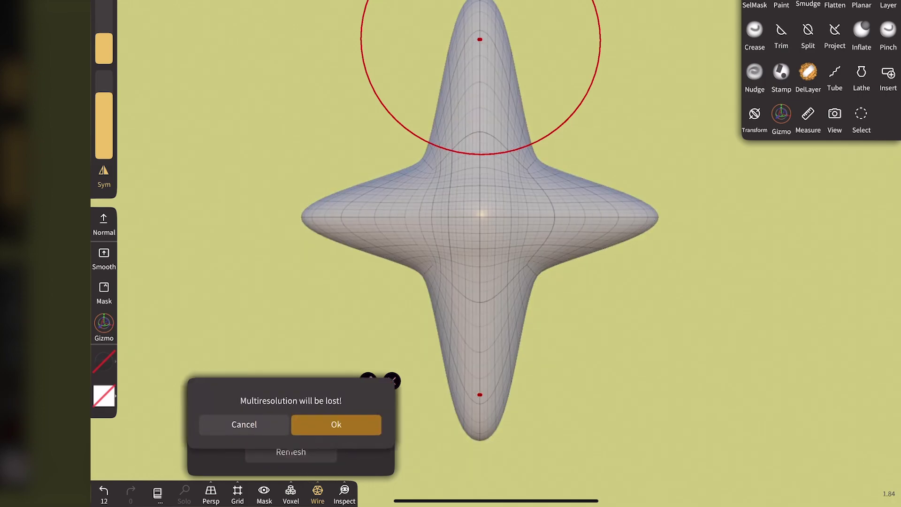
click(306, 424)
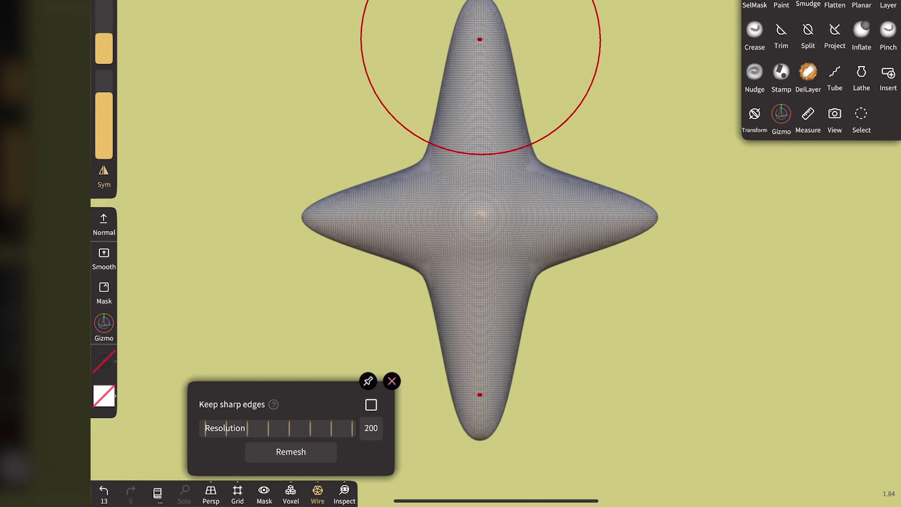
click(317, 492)
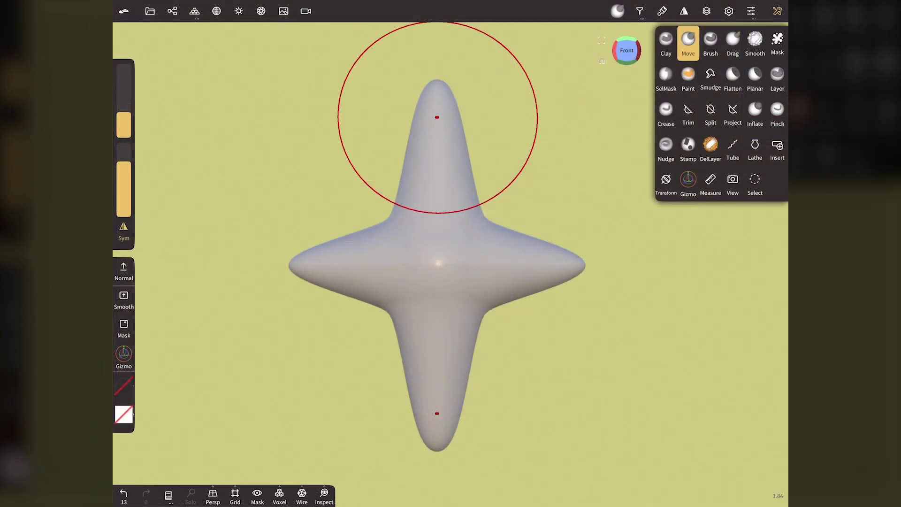
click(637, 56)
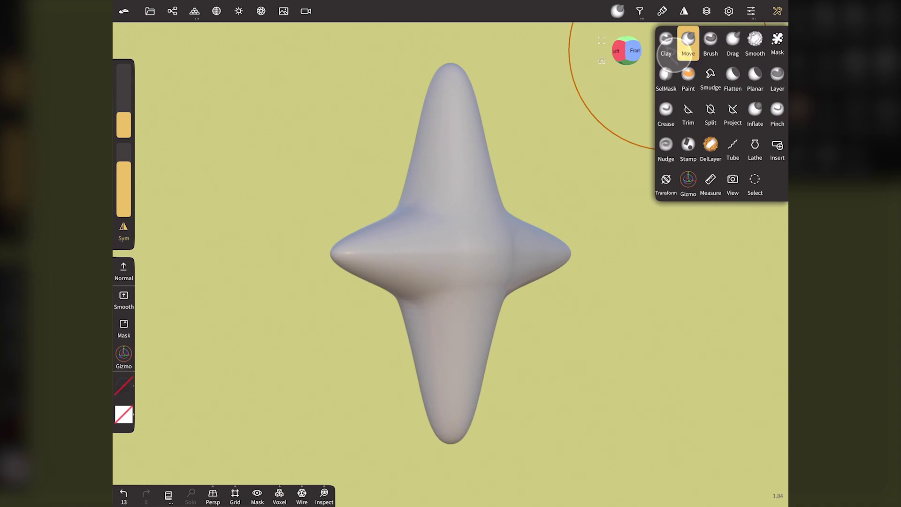
Step: In Left view, narrow the central bulge with Move and the Gizmo, undoing two bad strokes
click(622, 51)
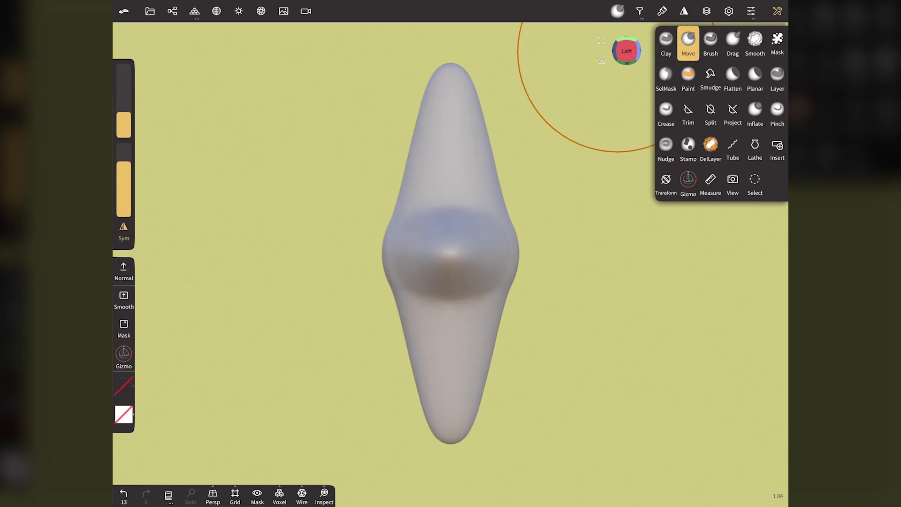
mouse_move(123, 123)
mouse_down()
mouse_move(123, 115)
mouse_move(125, 128)
mouse_up()
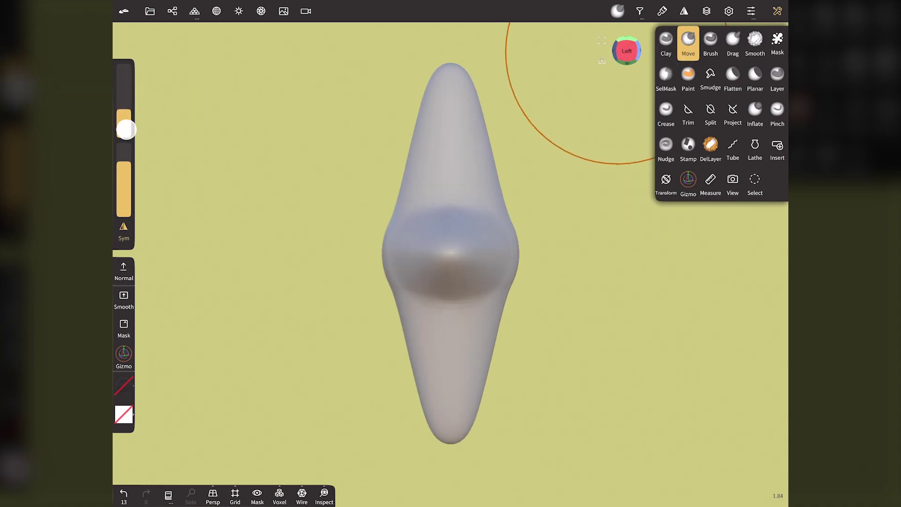
drag(502, 181, 507, 183)
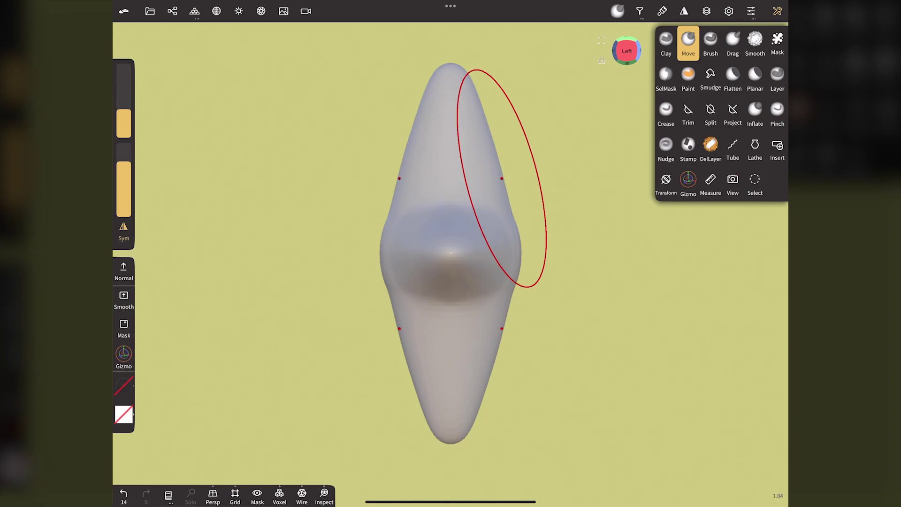
drag(123, 123, 124, 128)
drag(501, 177, 499, 158)
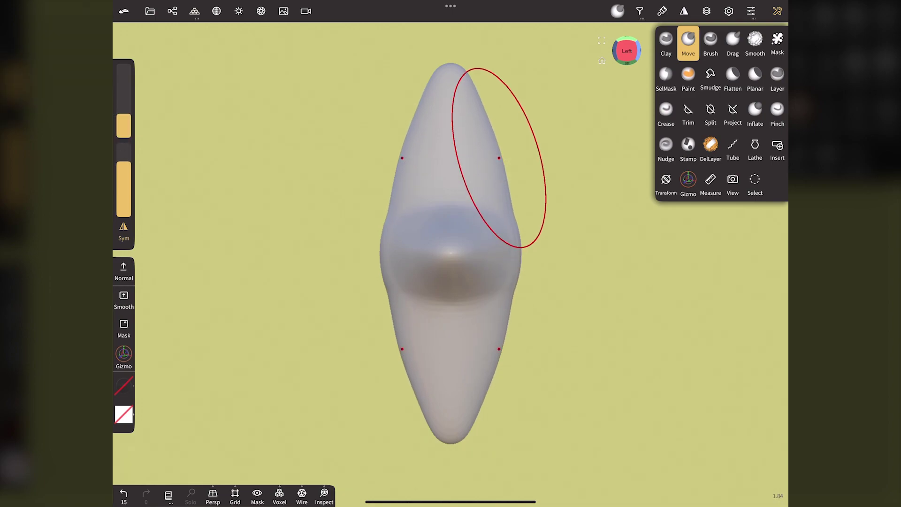
drag(512, 205, 516, 210)
key(ctrl+z)
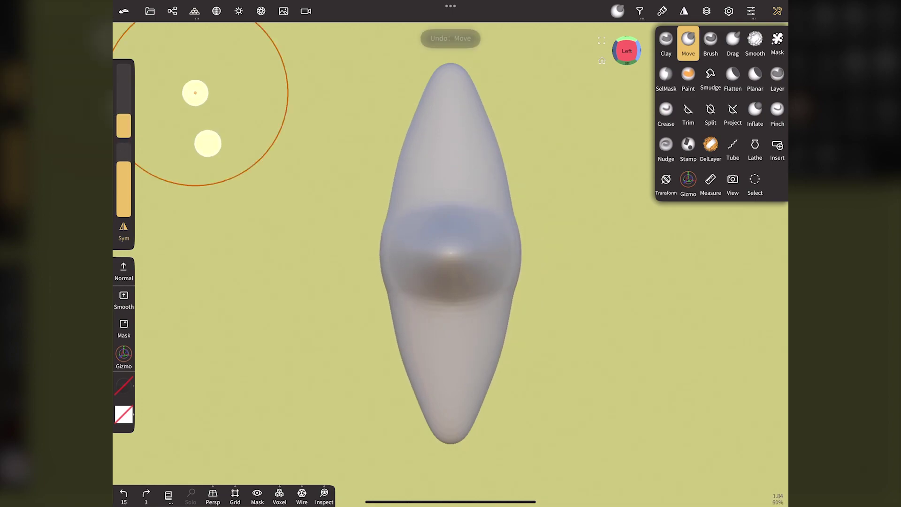
key(ctrl+z)
click(688, 181)
drag(561, 253, 538, 255)
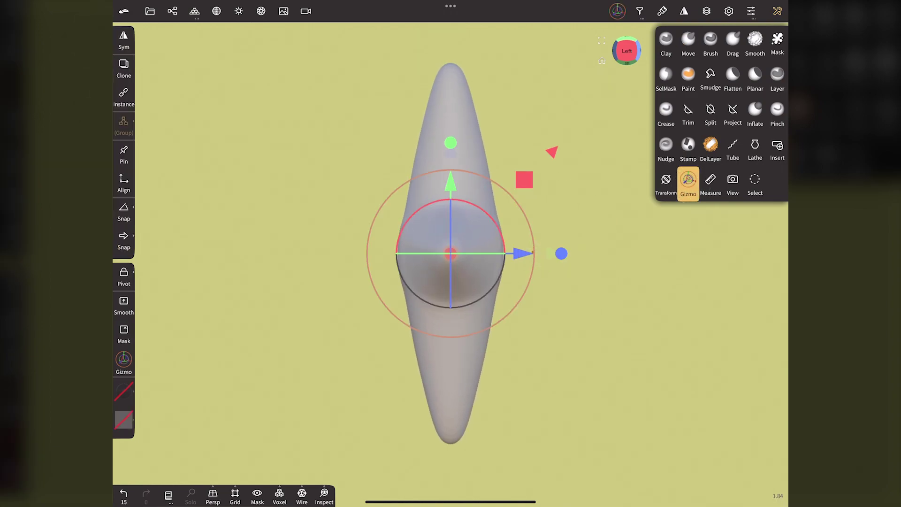
click(688, 42)
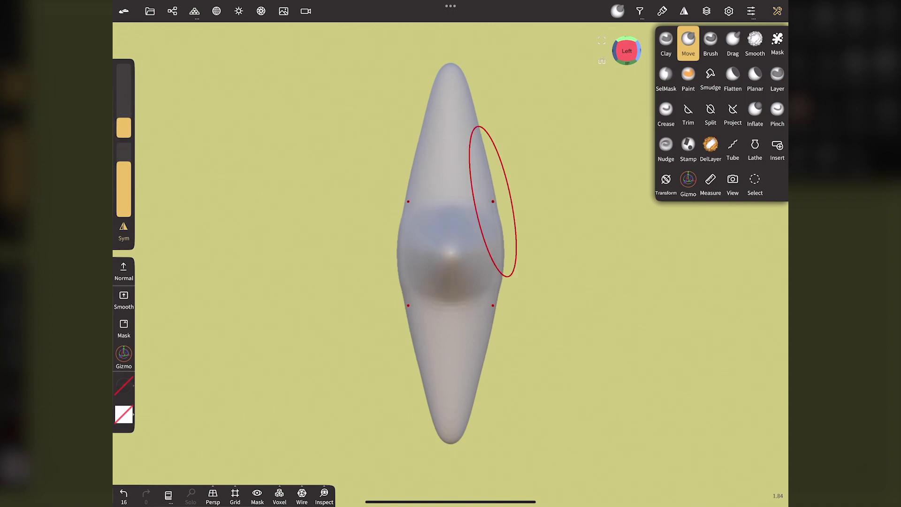
mouse_move(533, 252)
mouse_down()
mouse_move(498, 188)
mouse_move(500, 221)
mouse_up()
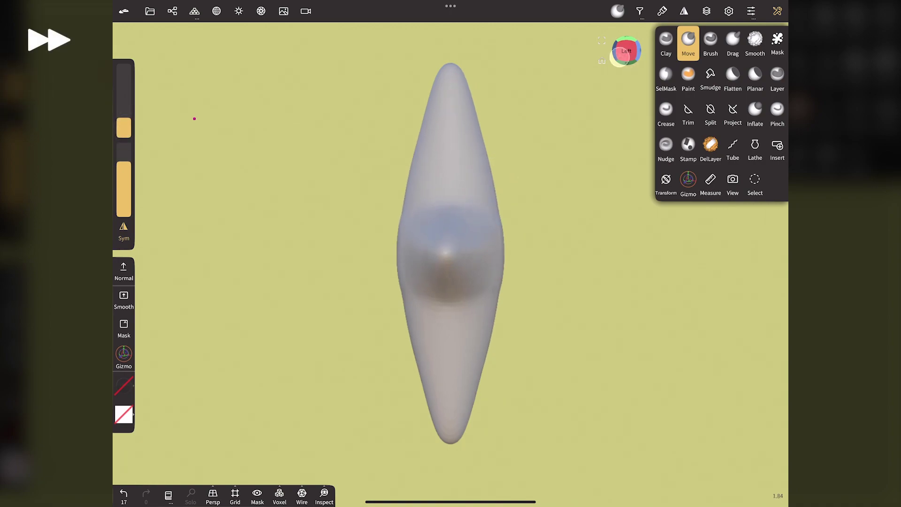
Step: In Front view, reshape the upper-right joint and right arm tip with a smaller Move brush
drag(624, 52, 599, 66)
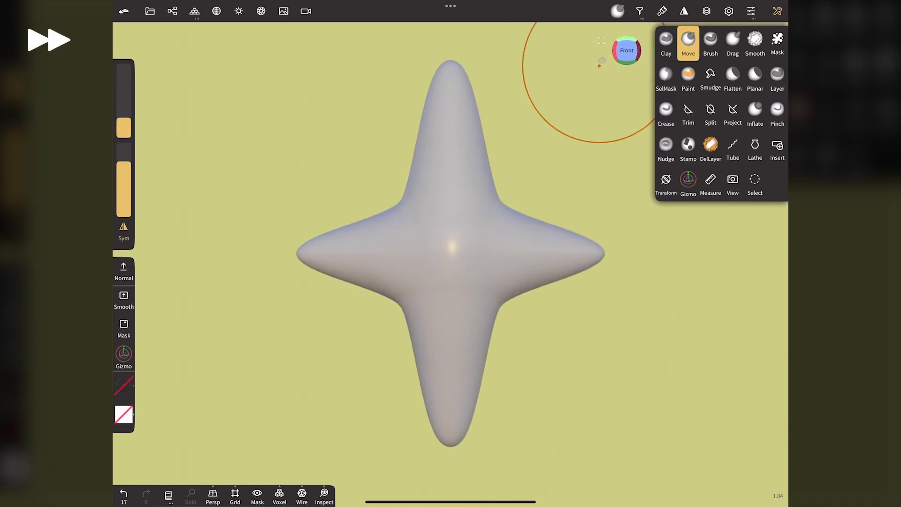
click(502, 214)
drag(124, 127, 123, 159)
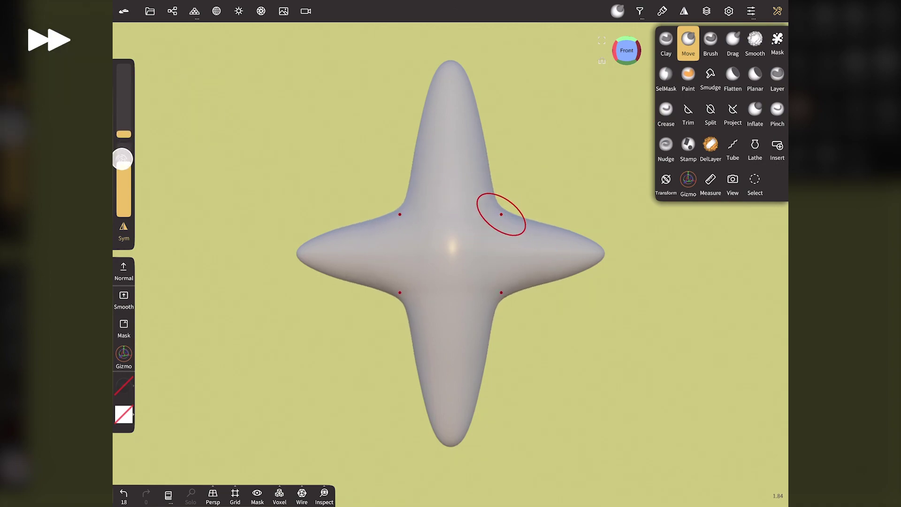
mouse_move(583, 248)
mouse_down()
mouse_move(583, 240)
mouse_move(603, 254)
mouse_up()
click(124, 134)
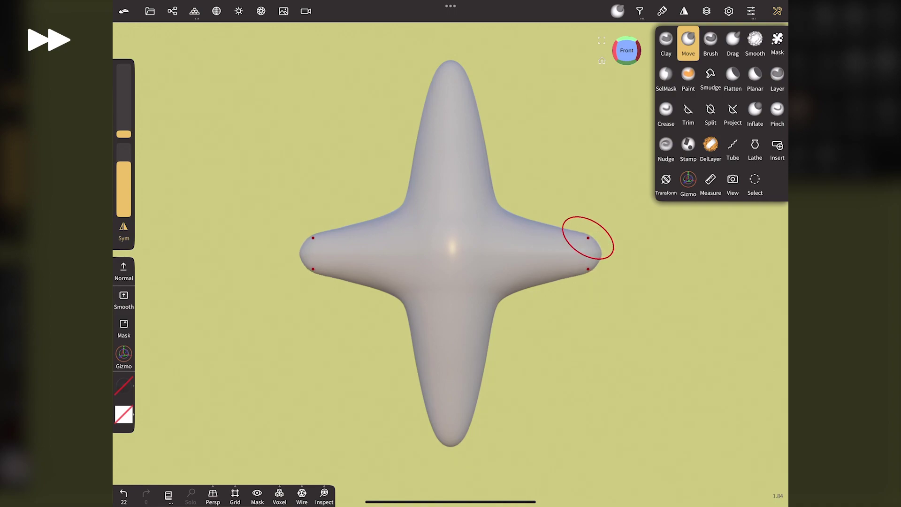
drag(123, 133, 123, 135)
Step: Thicken the left and right arms and round their tips with the Move brush
drag(598, 254, 593, 243)
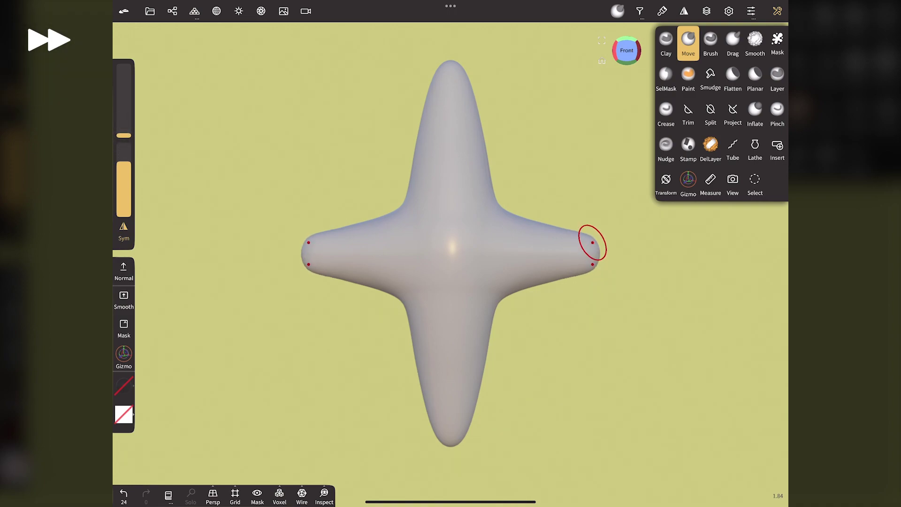
drag(123, 135, 123, 104)
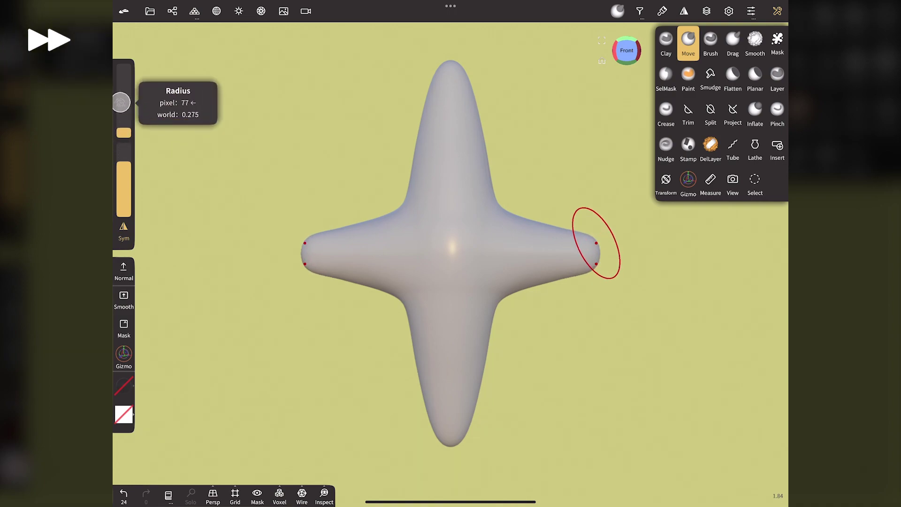
mouse_move(503, 211)
mouse_down()
mouse_move(507, 221)
mouse_move(571, 234)
mouse_up()
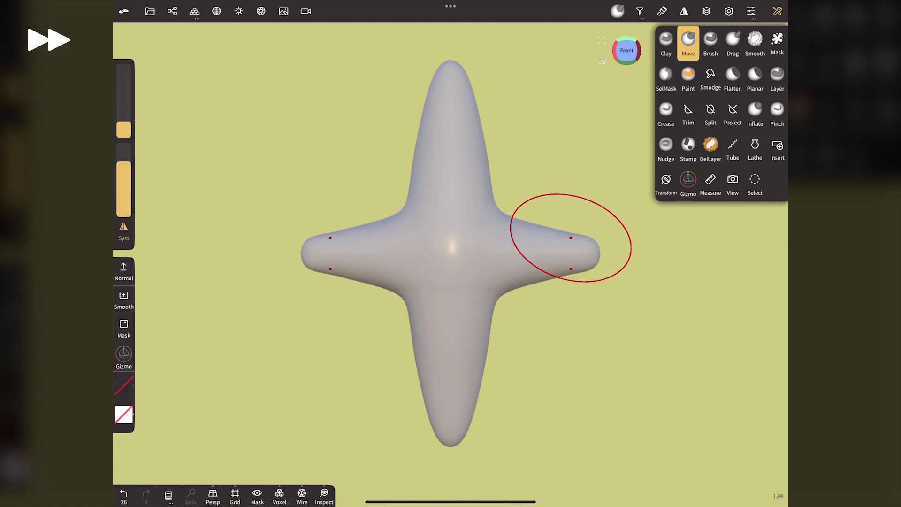
drag(124, 129, 123, 132)
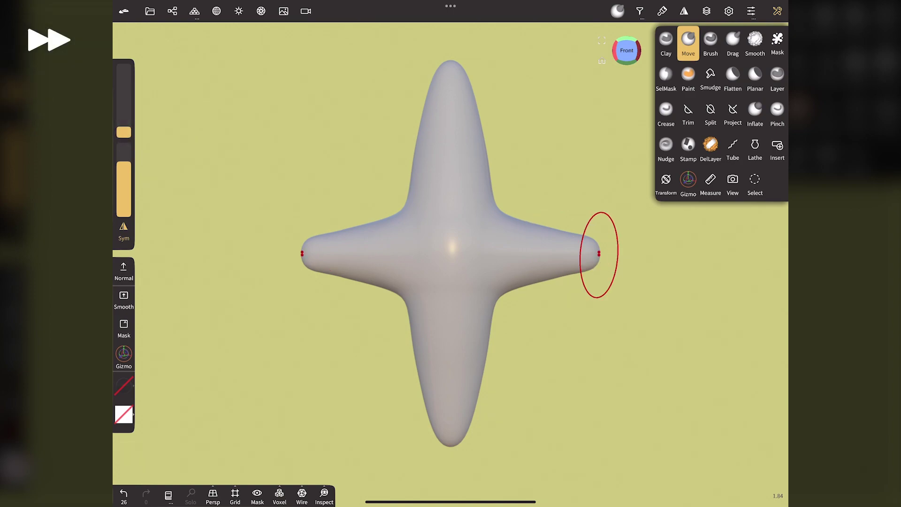
drag(599, 254, 602, 254)
drag(123, 131, 124, 128)
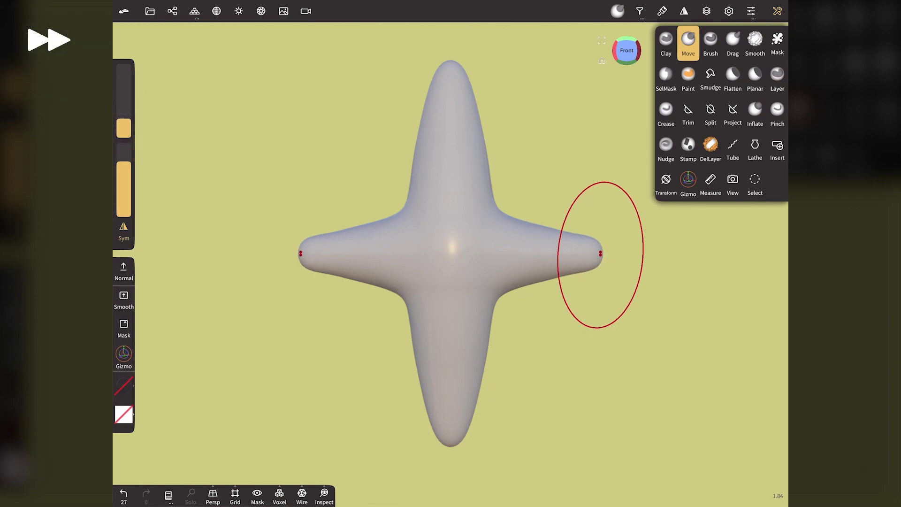
mouse_move(480, 151)
mouse_down()
mouse_move(464, 52)
mouse_move(455, 76)
mouse_move(473, 81)
mouse_move(451, 68)
mouse_up()
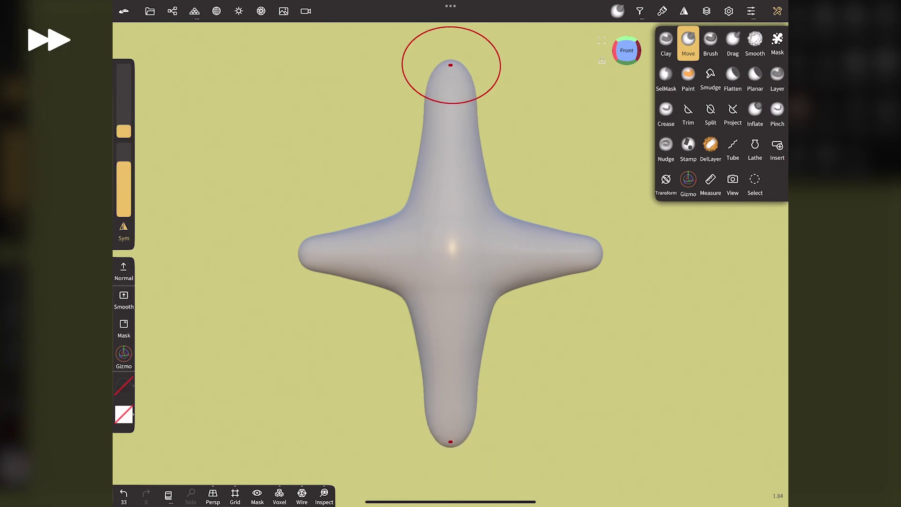
Step: Round off and blunt the top spike's tip, then check thickness in Left view
drag(124, 132, 123, 133)
click(485, 171)
click(473, 91)
click(469, 50)
click(473, 77)
drag(469, 90, 475, 96)
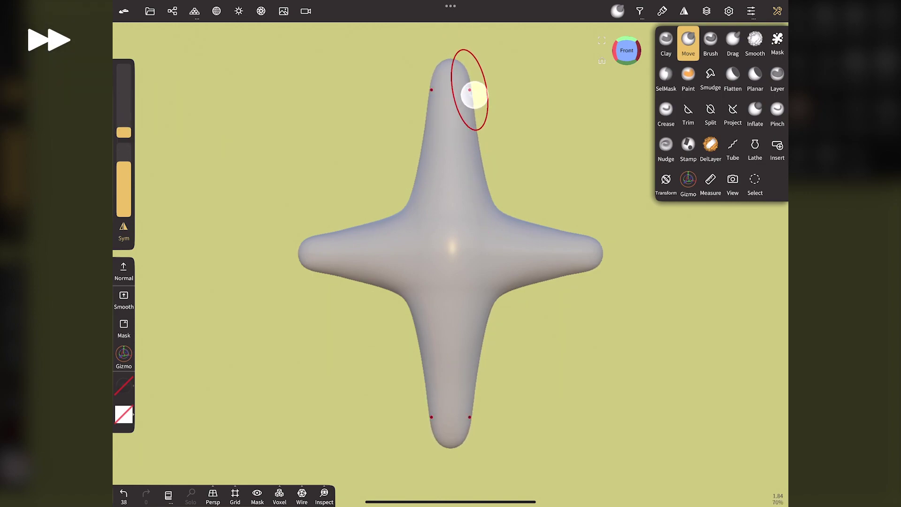
click(619, 51)
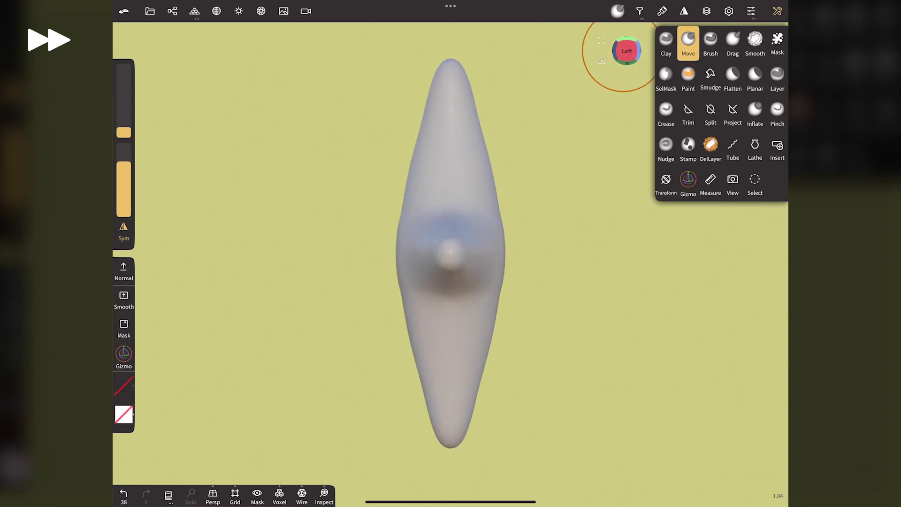
Step: Smooth the star's centre and the spindle along its length in side view
click(605, 54)
click(755, 43)
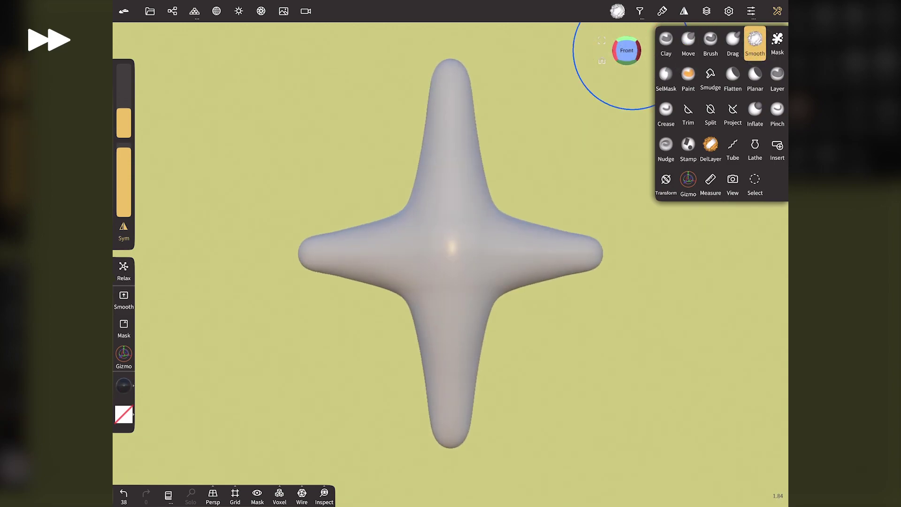
mouse_move(462, 193)
mouse_down()
mouse_move(511, 267)
mouse_move(451, 186)
mouse_up()
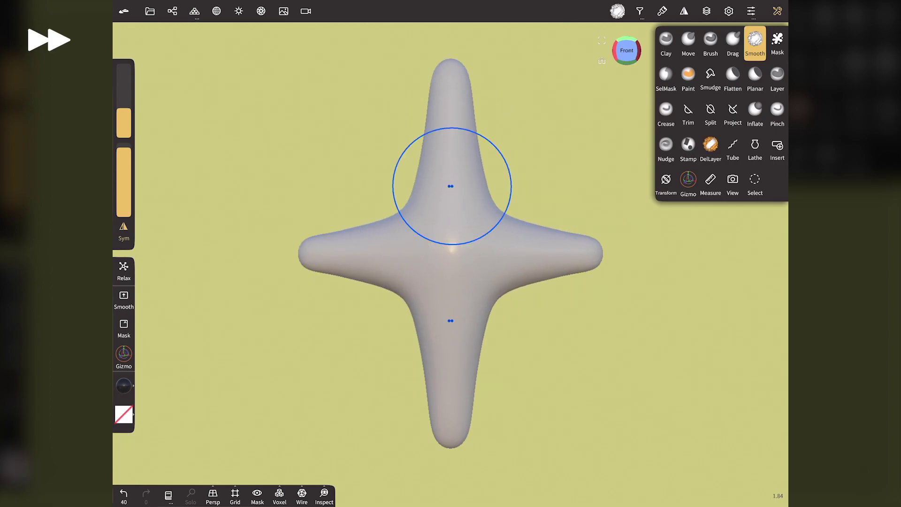
click(615, 53)
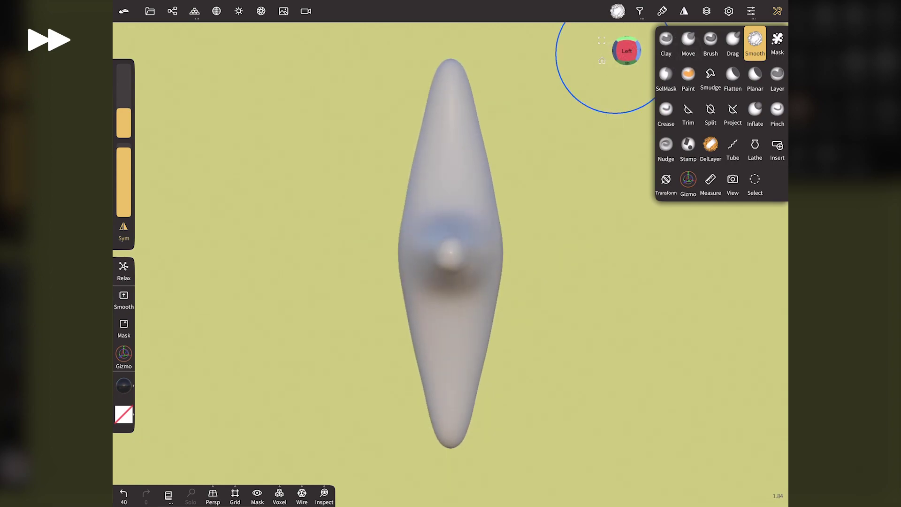
mouse_move(450, 221)
mouse_down()
mouse_move(424, 346)
mouse_move(435, 382)
mouse_up()
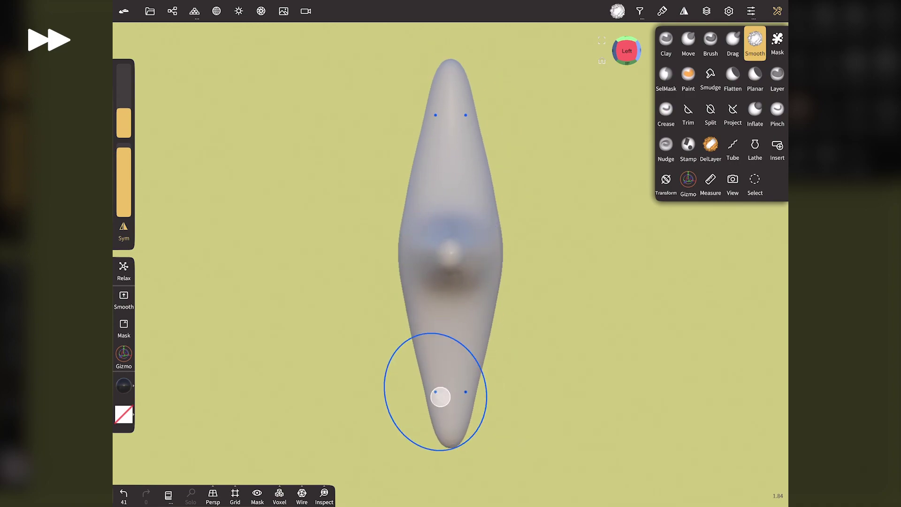
mouse_move(586, 282)
mouse_down()
mouse_move(668, 53)
mouse_move(543, 55)
mouse_up()
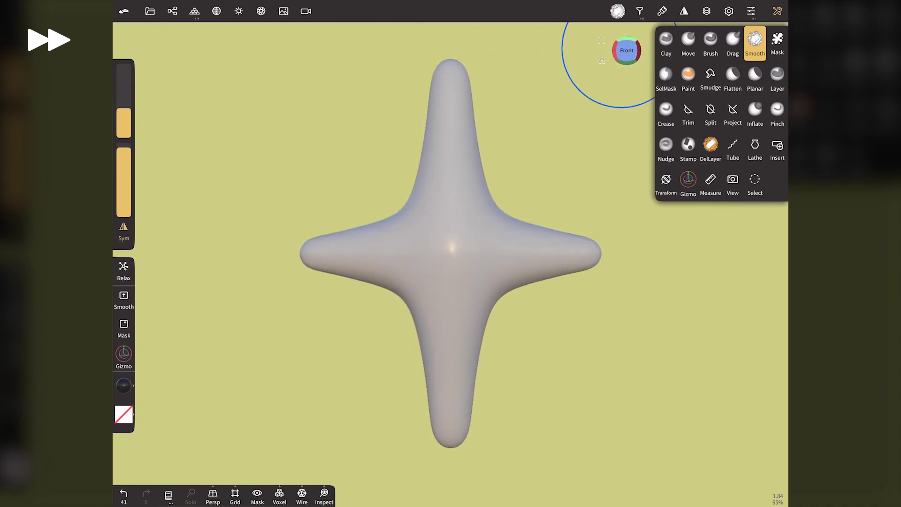
click(616, 51)
Step: Nudge the spindle's top tip with Move, then check the Top and Front views
click(688, 43)
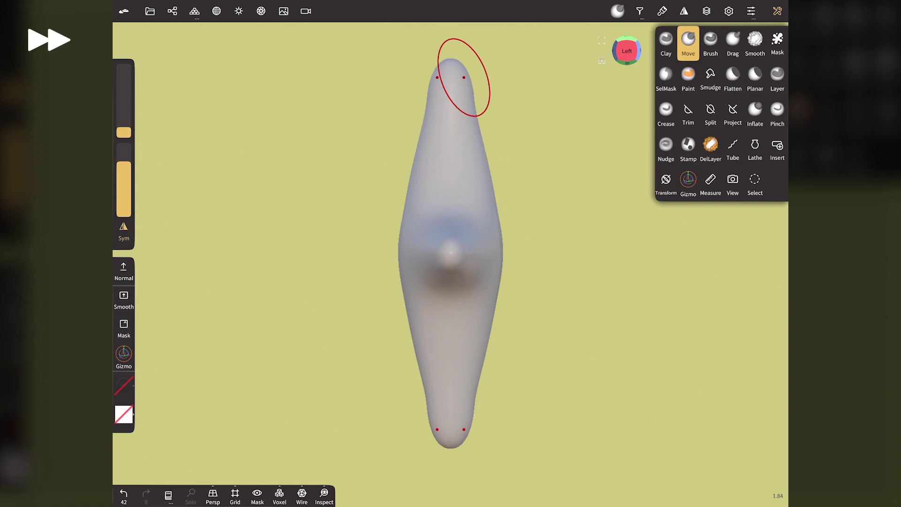
drag(474, 111, 475, 111)
drag(451, 61, 451, 62)
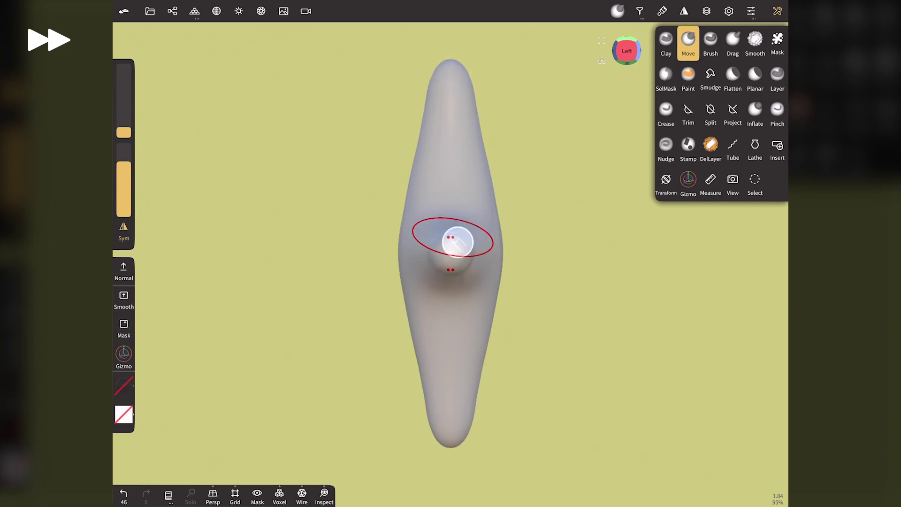
click(606, 49)
click(627, 44)
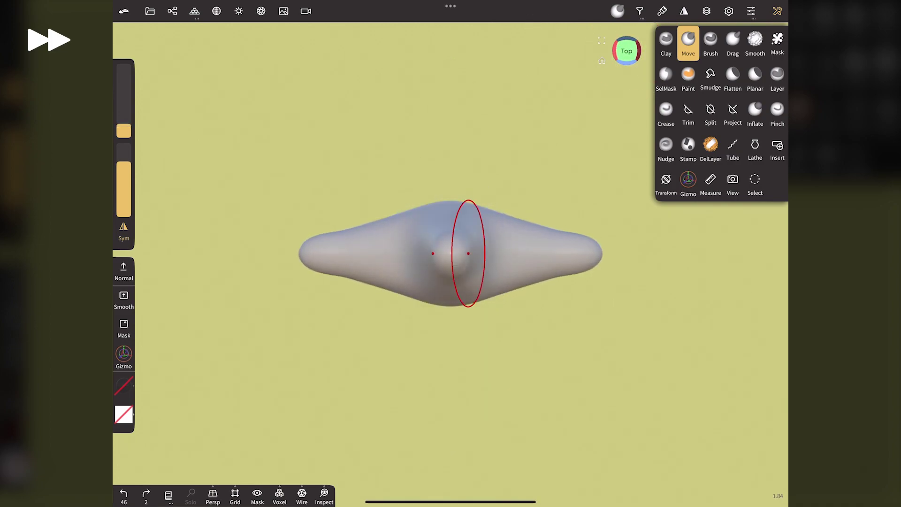
click(627, 60)
Step: With a smaller Move brush, widen the top and bottom arms and adjust the right arm tip
click(124, 127)
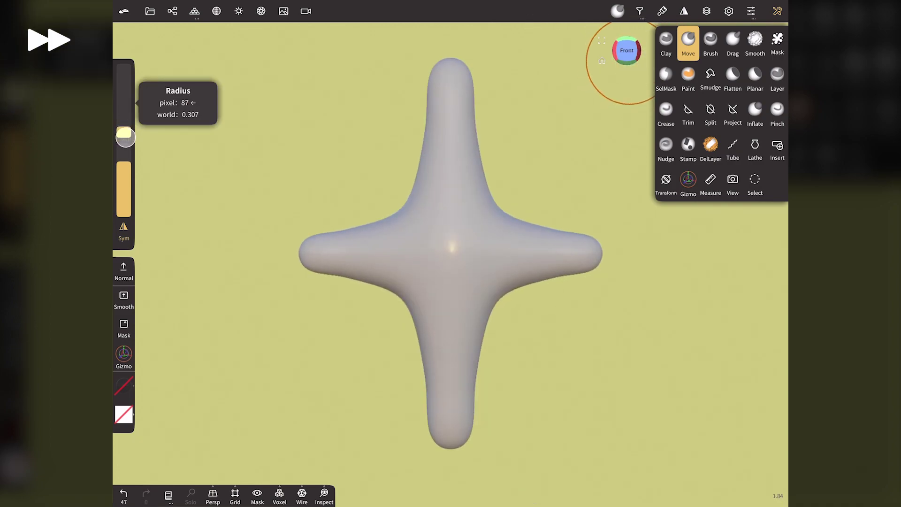
click(474, 93)
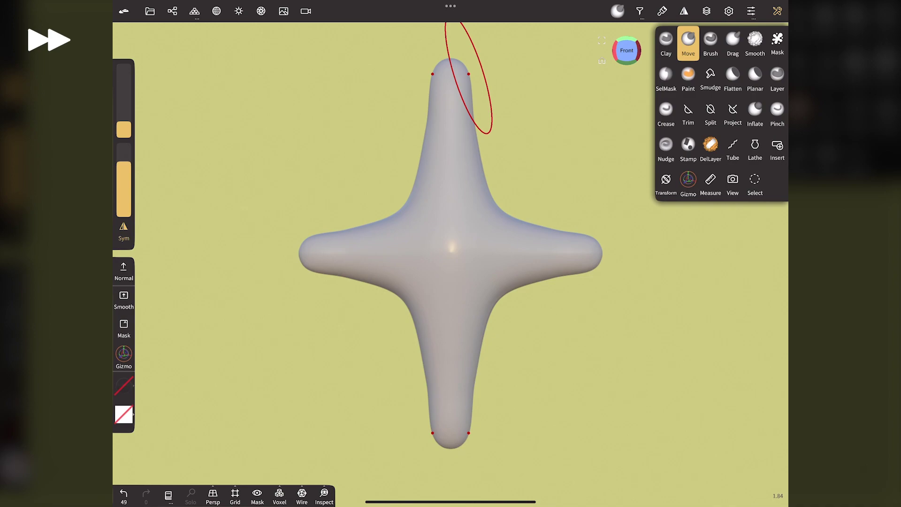
drag(469, 74, 483, 162)
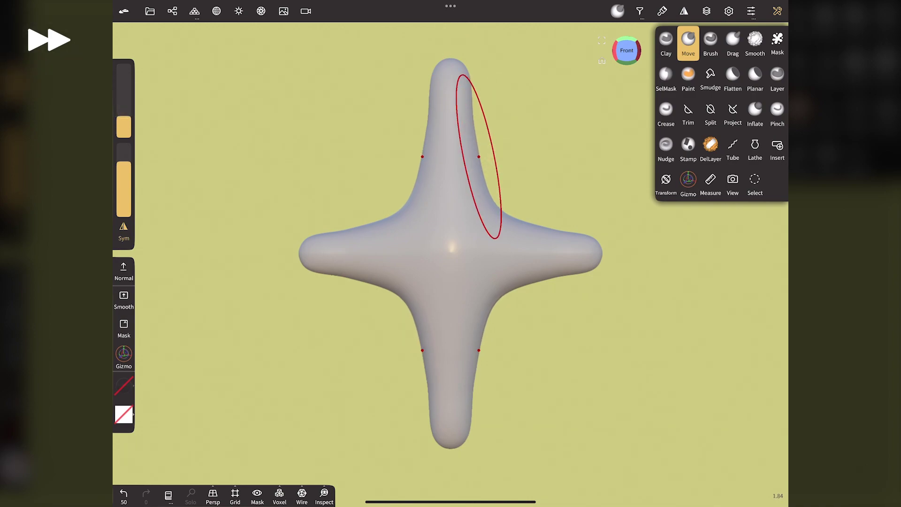
drag(124, 119, 124, 132)
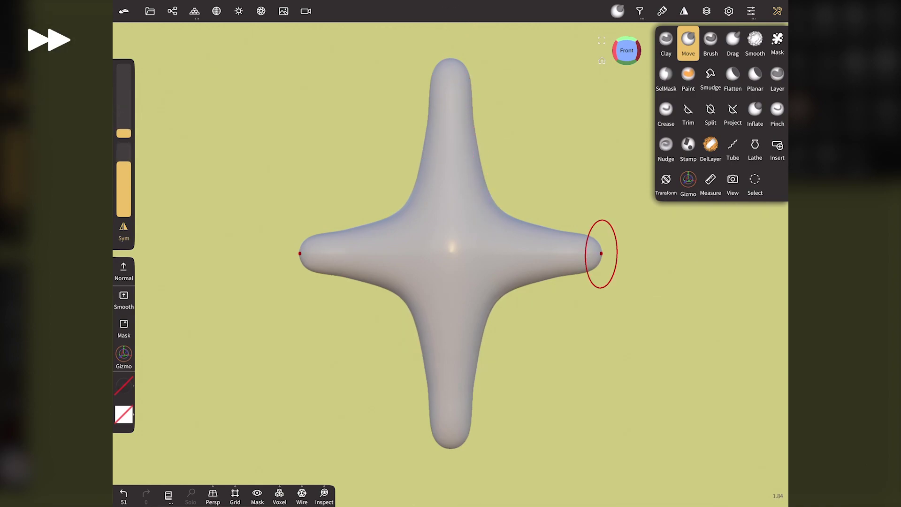
click(604, 257)
drag(627, 50, 728, 50)
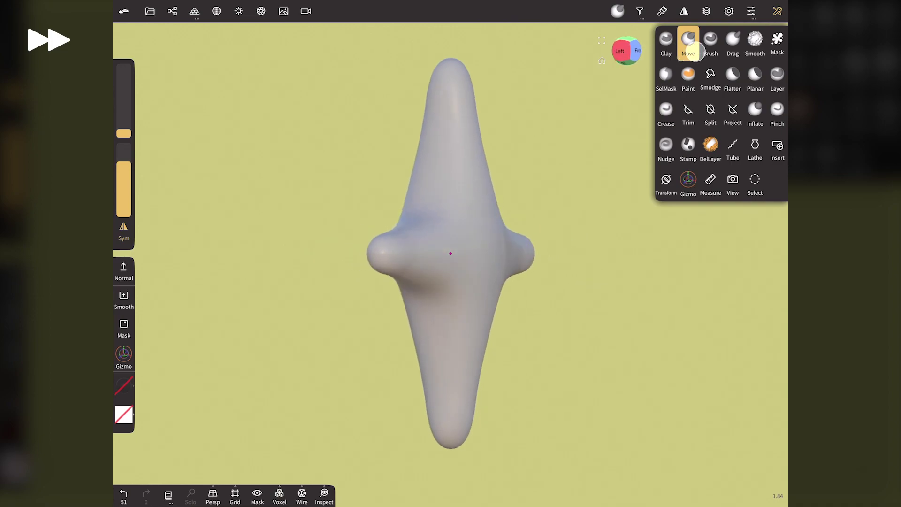
drag(628, 47, 577, 47)
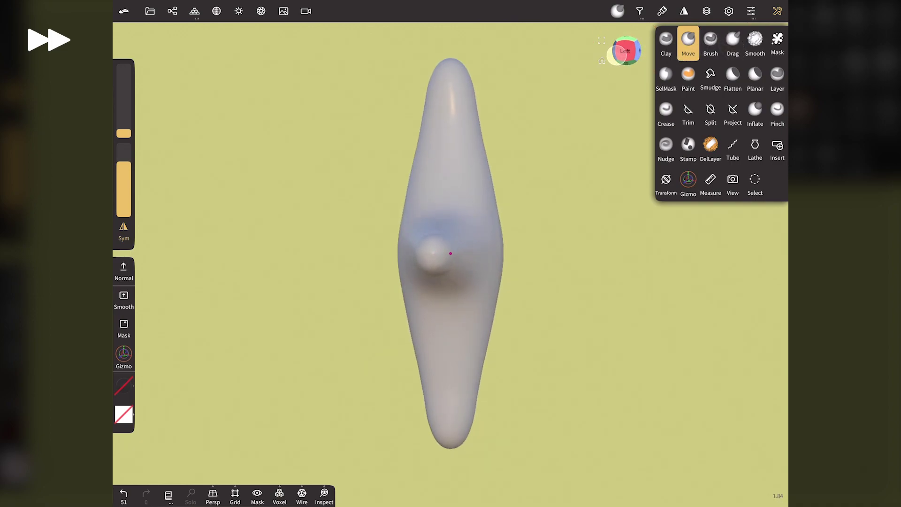
Step: Smooth from the top arm down through the centre, undoing one stroke
click(756, 42)
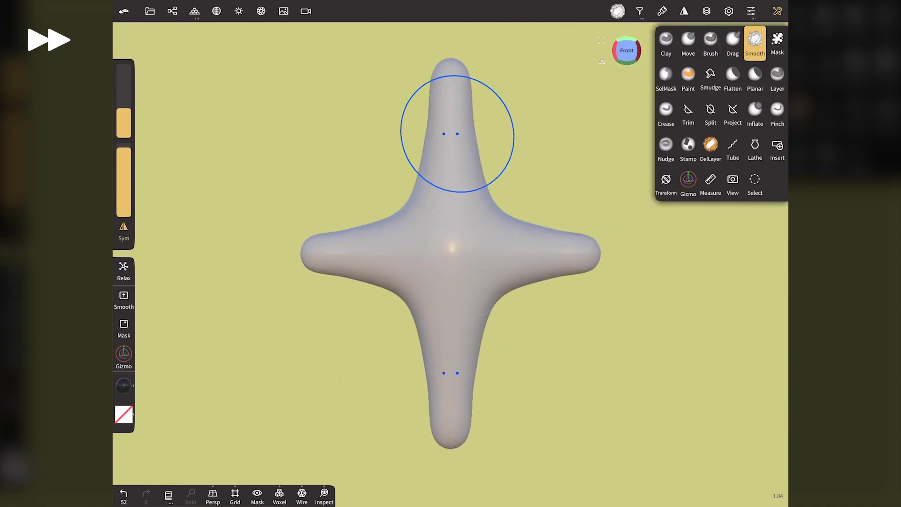
drag(124, 134, 124, 93)
mouse_move(451, 148)
mouse_down()
mouse_move(450, 349)
mouse_move(451, 316)
mouse_up()
drag(582, 50, 627, 49)
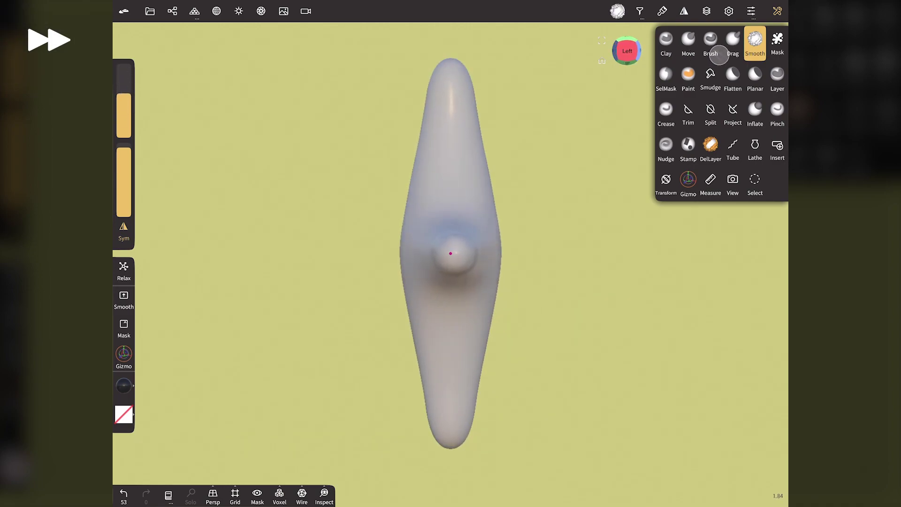
click(711, 42)
drag(124, 150, 124, 170)
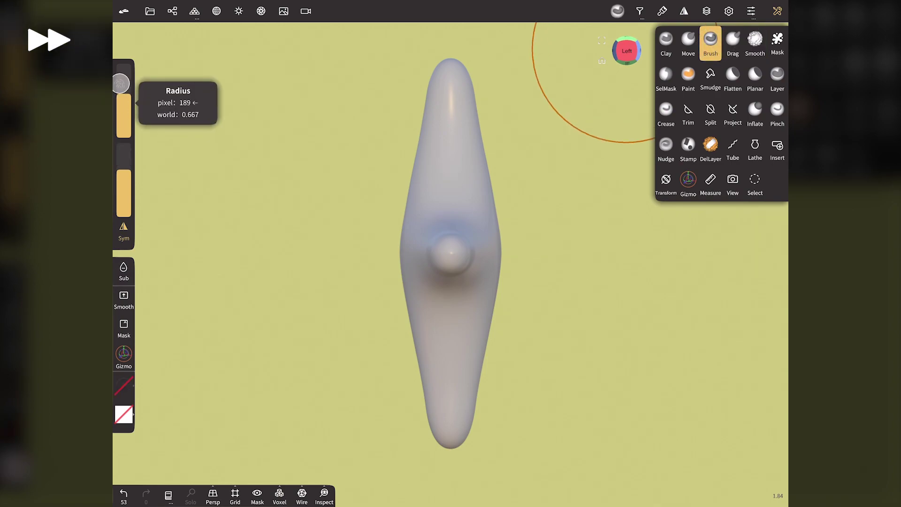
click(689, 44)
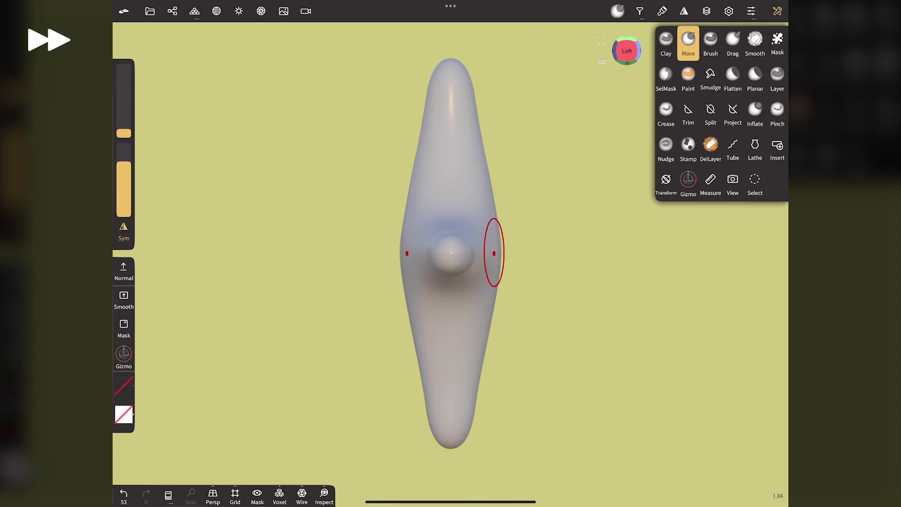
key(ctrl+z)
Step: Pull the spindle's right side outward and smooth the area near the top arm
drag(123, 133, 124, 125)
drag(504, 253, 501, 253)
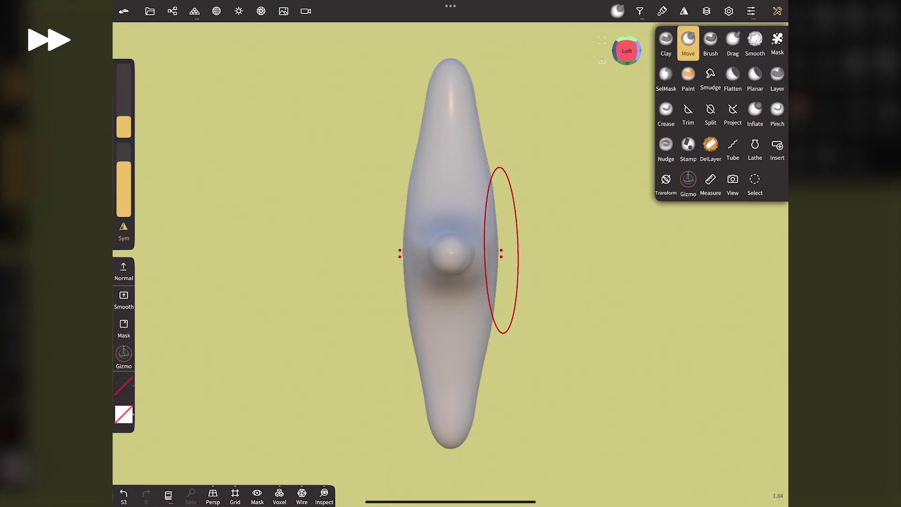
click(626, 51)
click(755, 42)
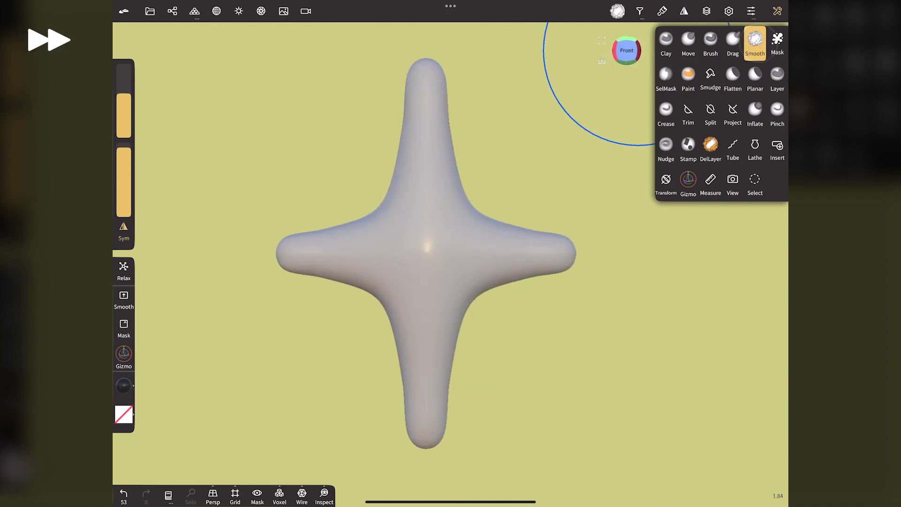
mouse_move(424, 141)
mouse_down()
mouse_move(425, 125)
mouse_move(402, 299)
mouse_move(379, 330)
mouse_move(492, 282)
mouse_move(489, 410)
mouse_up()
click(688, 42)
Step: Nudge the right arm, then smooth the arms and inner corners with a reduced Smooth radius
drag(492, 234, 499, 225)
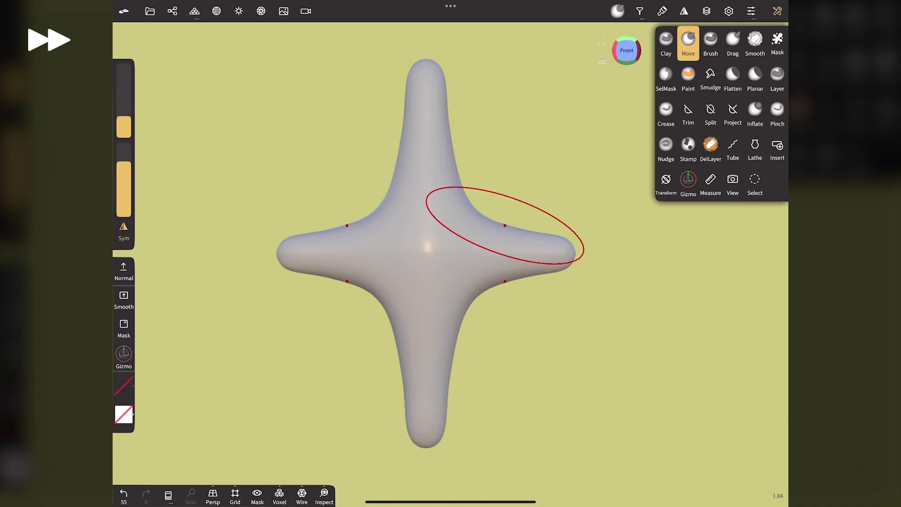
click(755, 42)
mouse_move(427, 141)
mouse_down()
mouse_move(433, 125)
mouse_move(426, 271)
mouse_up()
drag(123, 94, 123, 112)
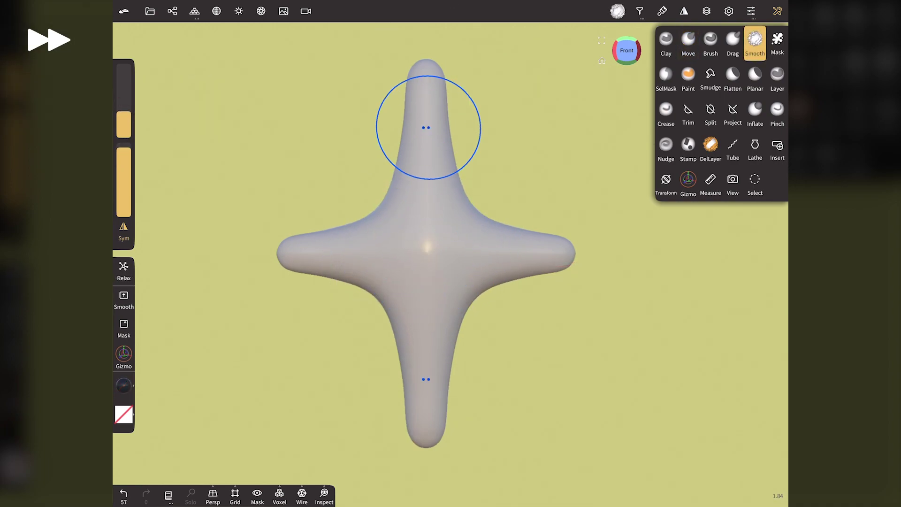
mouse_move(429, 127)
mouse_down()
mouse_move(426, 336)
mouse_move(418, 323)
mouse_up()
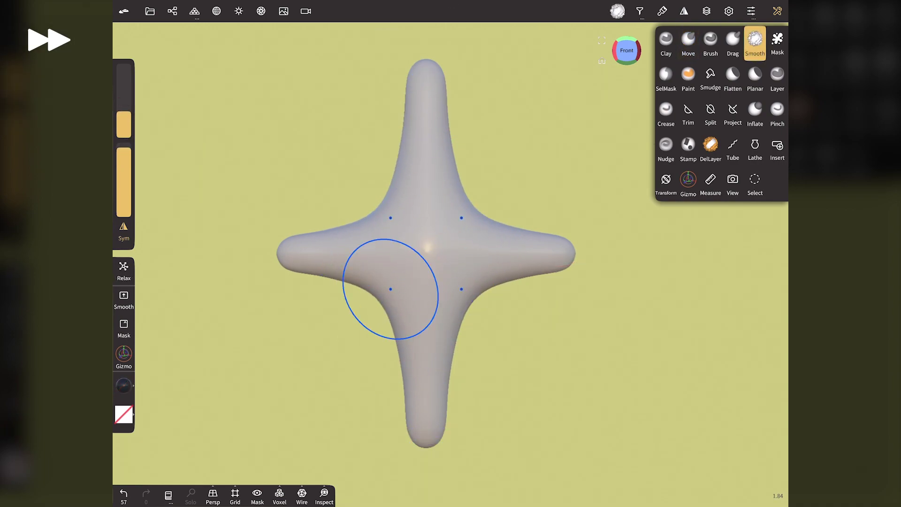
drag(540, 376, 610, 376)
Step: From the Left side view, pull the upper tip into a puffier shape with a smaller Move brush
mouse_move(432, 125)
mouse_down()
mouse_move(427, 332)
mouse_move(408, 399)
mouse_move(459, 255)
mouse_move(348, 269)
mouse_up()
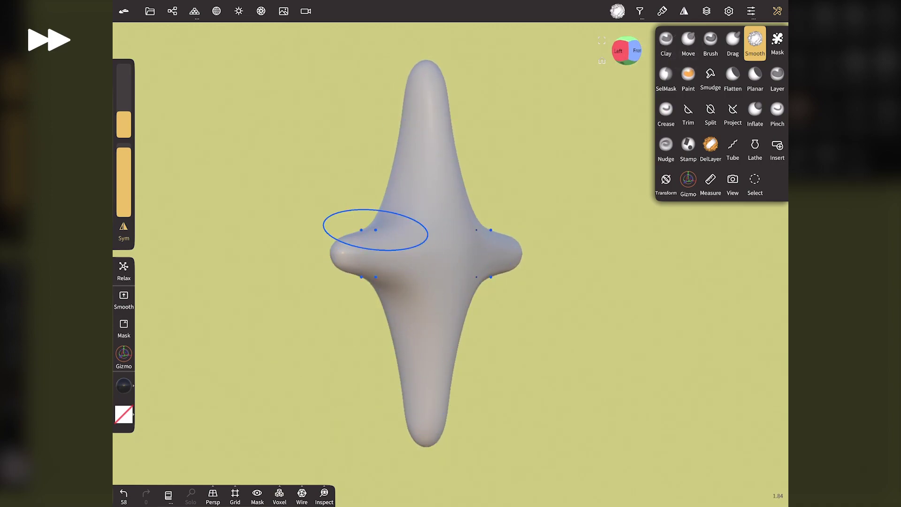
mouse_move(624, 59)
mouse_down()
mouse_move(471, 59)
mouse_move(624, 50)
mouse_up()
click(632, 55)
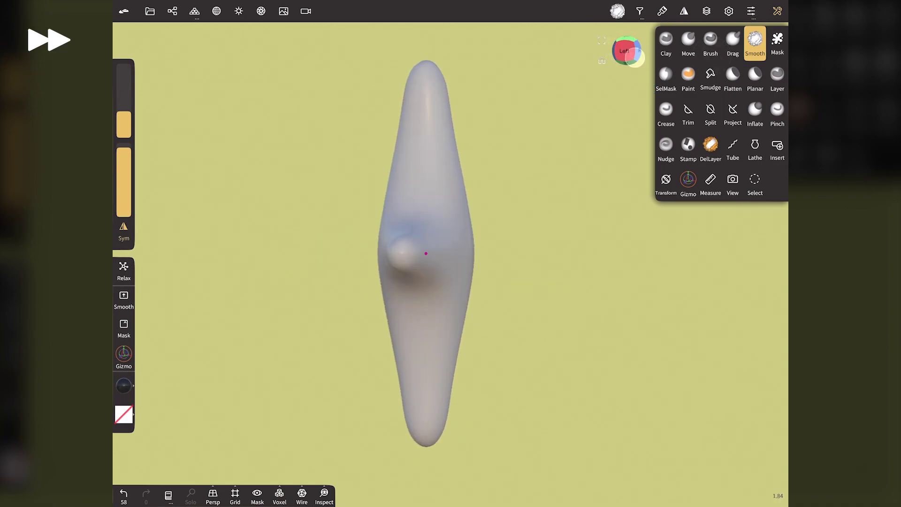
click(688, 43)
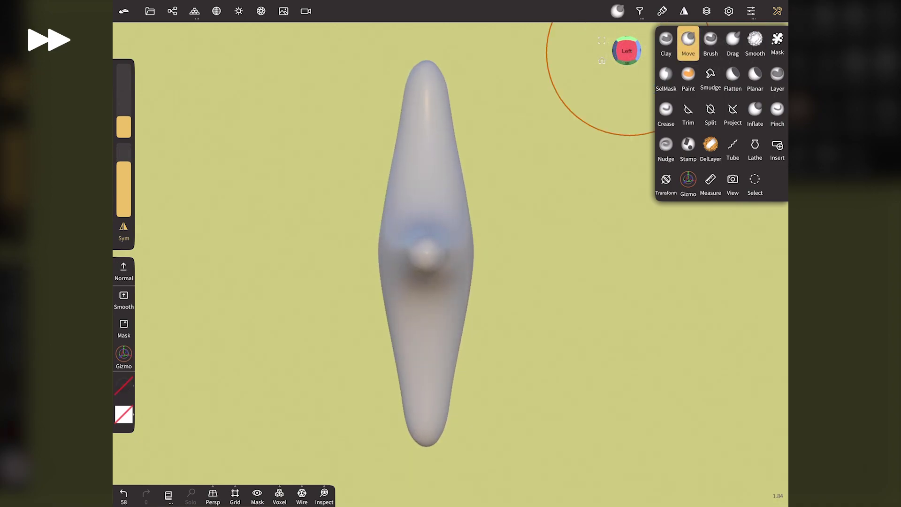
drag(441, 90, 441, 85)
drag(124, 127, 124, 133)
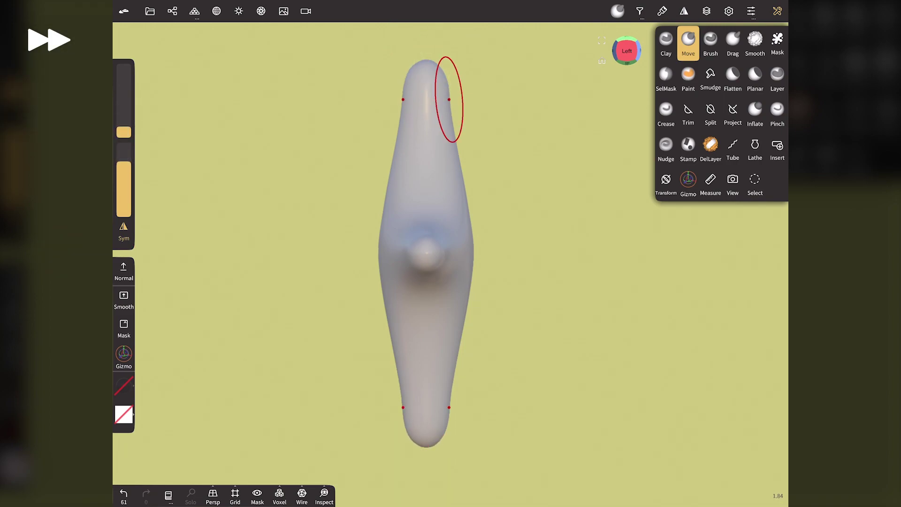
drag(454, 104, 459, 141)
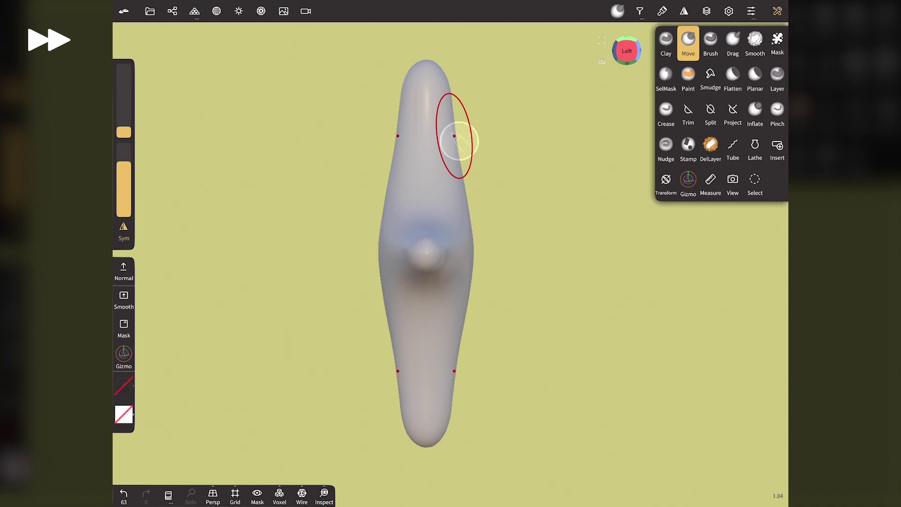
mouse_move(630, 55)
mouse_down()
mouse_move(594, 55)
mouse_move(668, 53)
mouse_move(553, 44)
mouse_move(692, 47)
mouse_up()
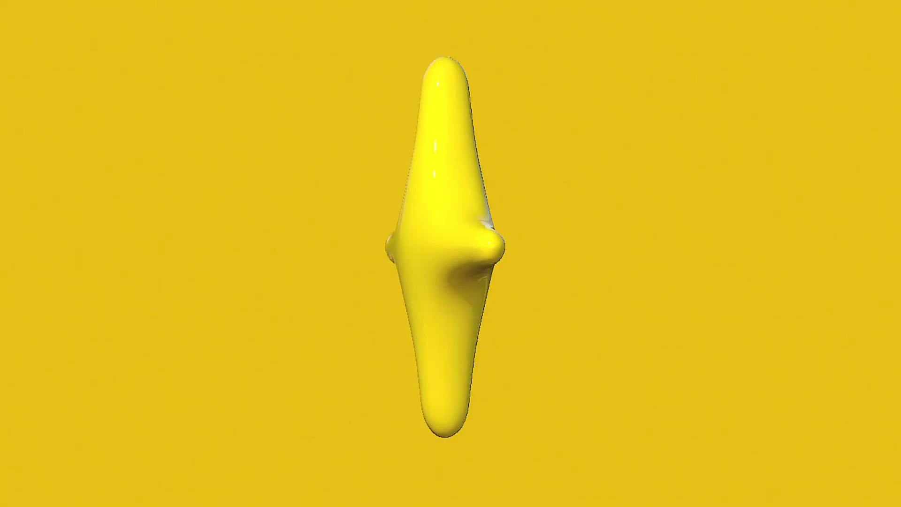